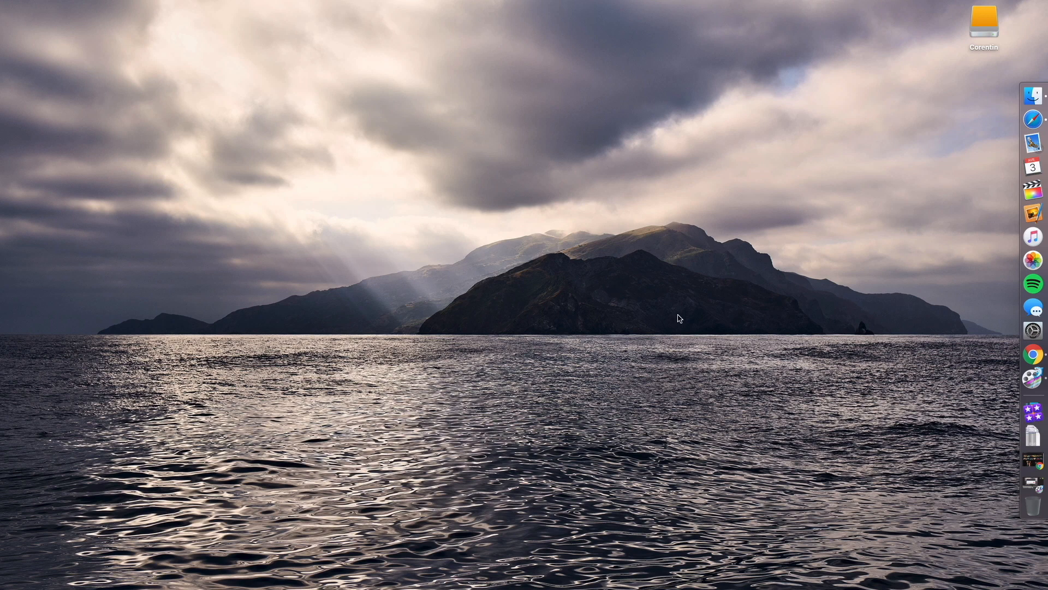
Step: Switch to Safari and open the port management page (Gestion des ports) in the Freebox OS settings
click(1031, 120)
click(571, 30)
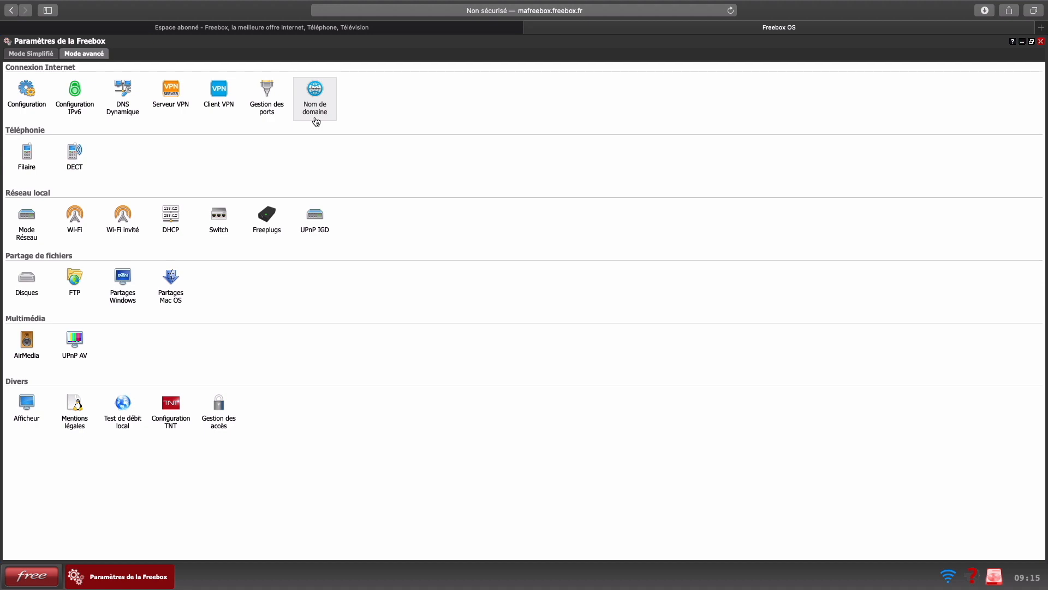
click(119, 577)
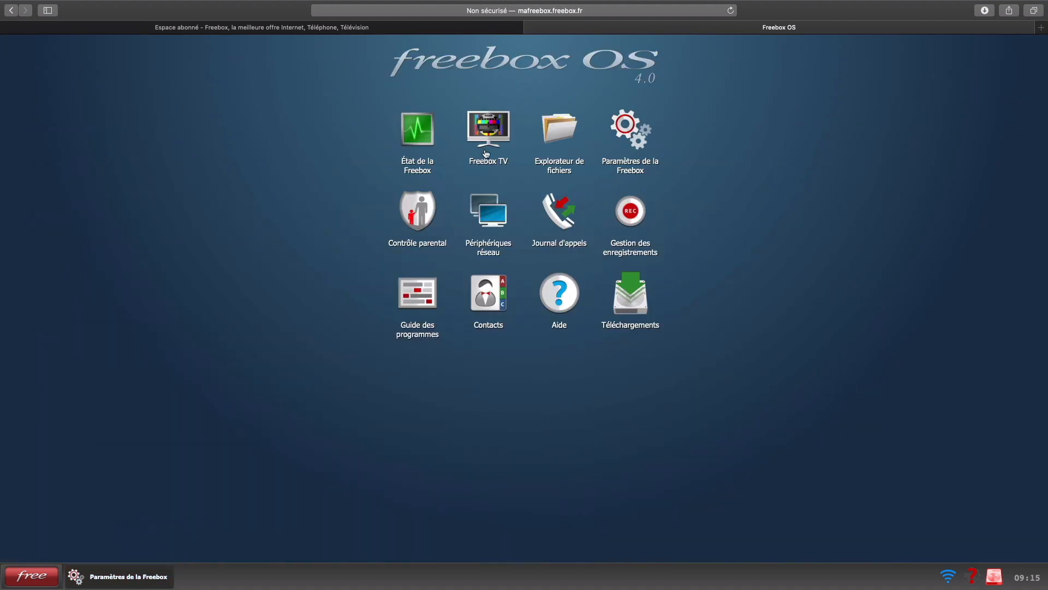
click(623, 127)
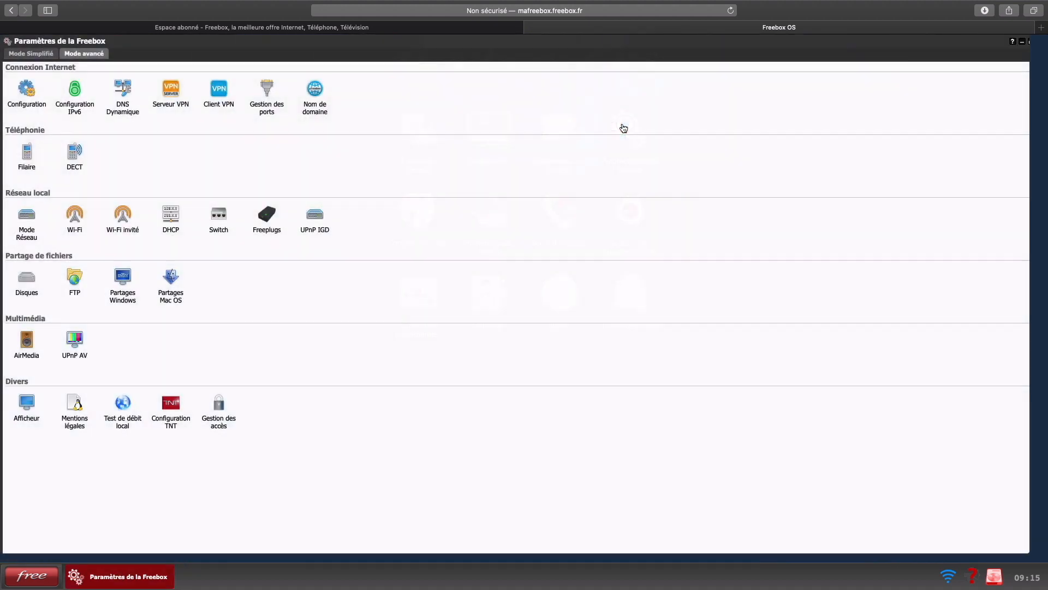
click(266, 84)
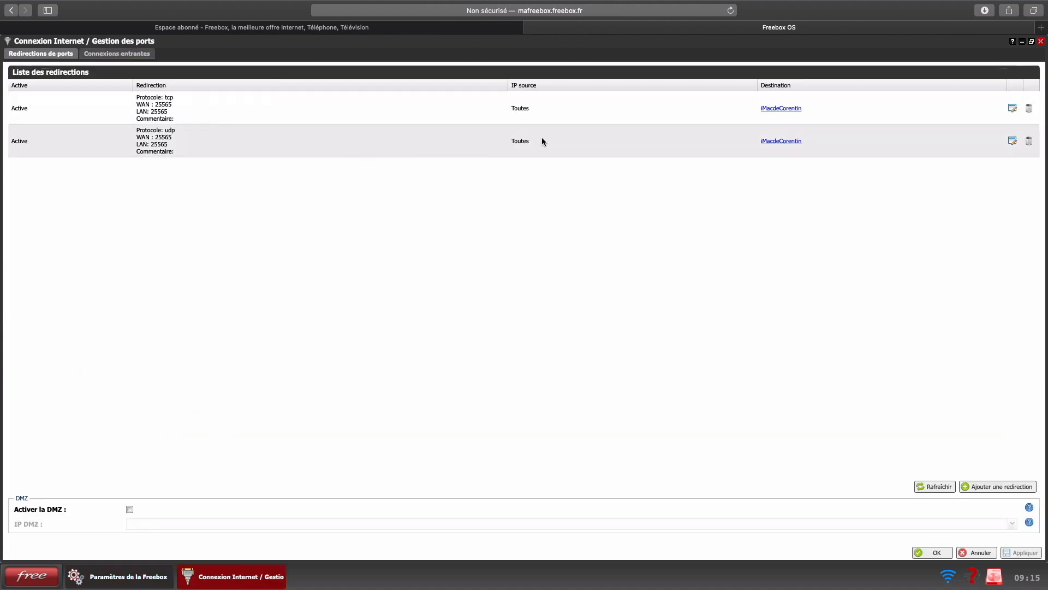
Step: Delete the existing UDP and TCP redirections for port 25565 from the redirection list
click(1029, 141)
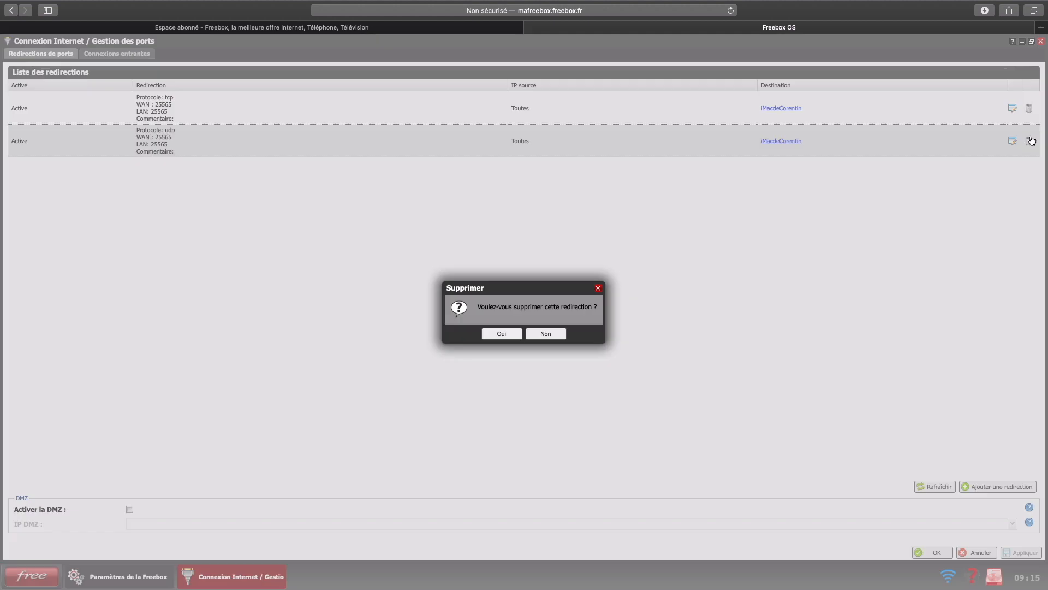
click(506, 338)
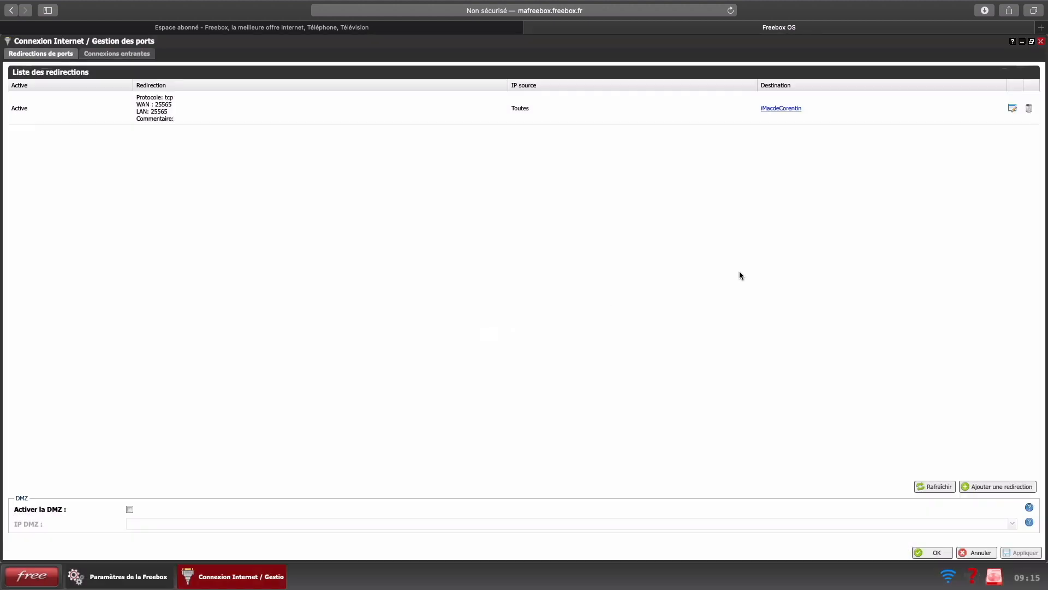
click(1029, 108)
click(509, 335)
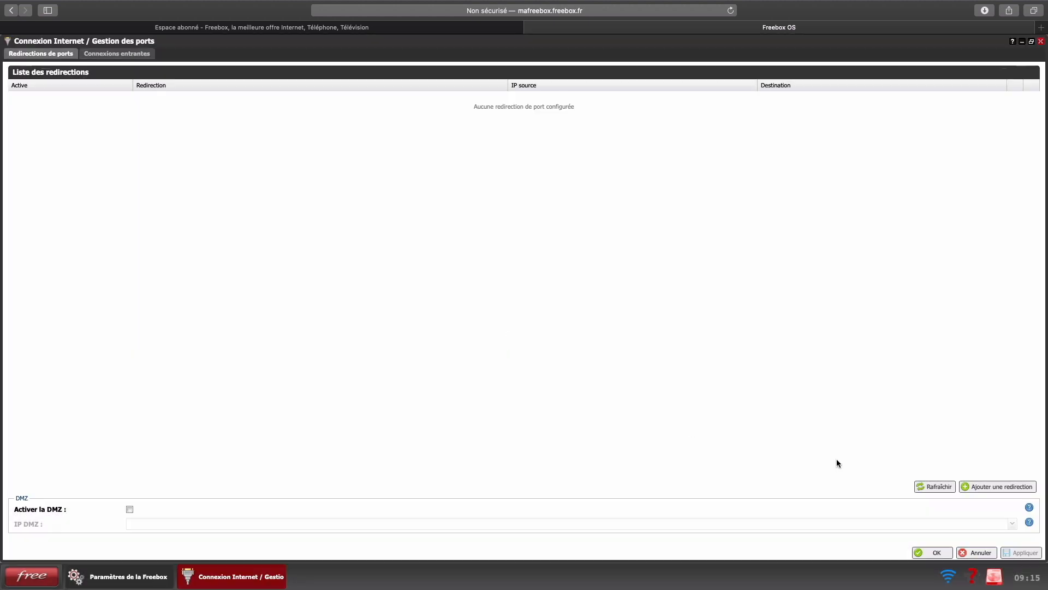
Step: Start a new port redirection and set its start, end and destination ports to 25565
click(971, 486)
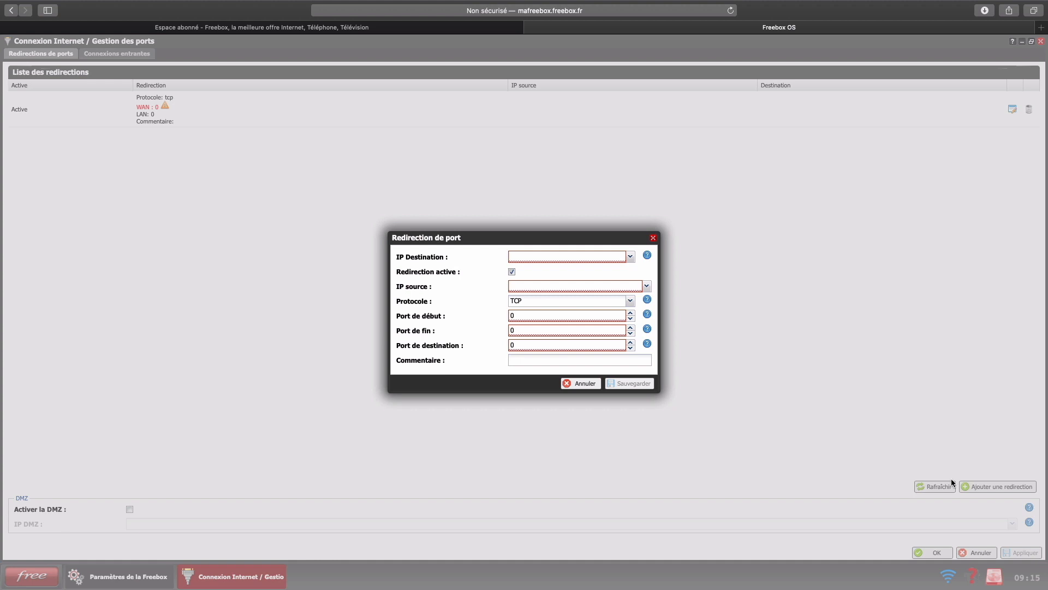
click(631, 257)
click(607, 250)
drag(543, 318, 457, 318)
text(25560)
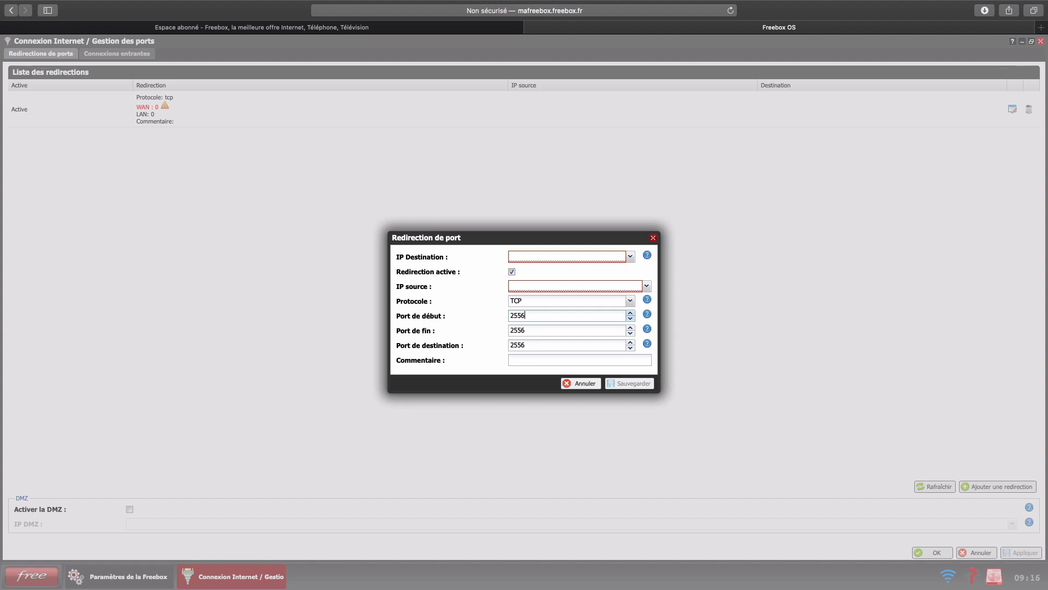
text(5)
drag(551, 310, 487, 309)
Step: Check the full-stack fixed IPv4 address request page under Ma Freebox in the Free subscriber area, and return to Freebox OS
click(343, 27)
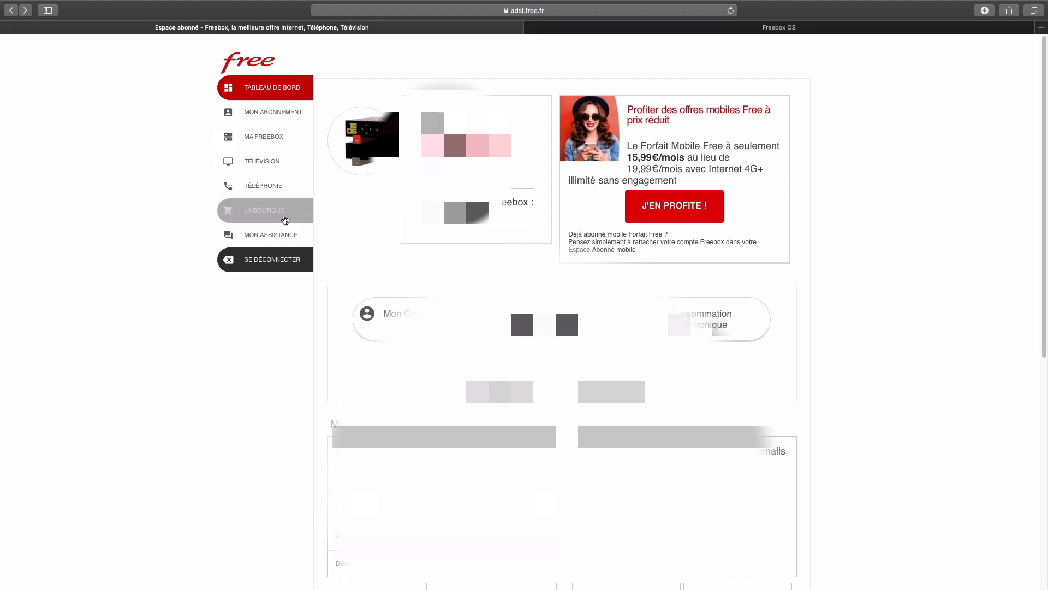
click(274, 136)
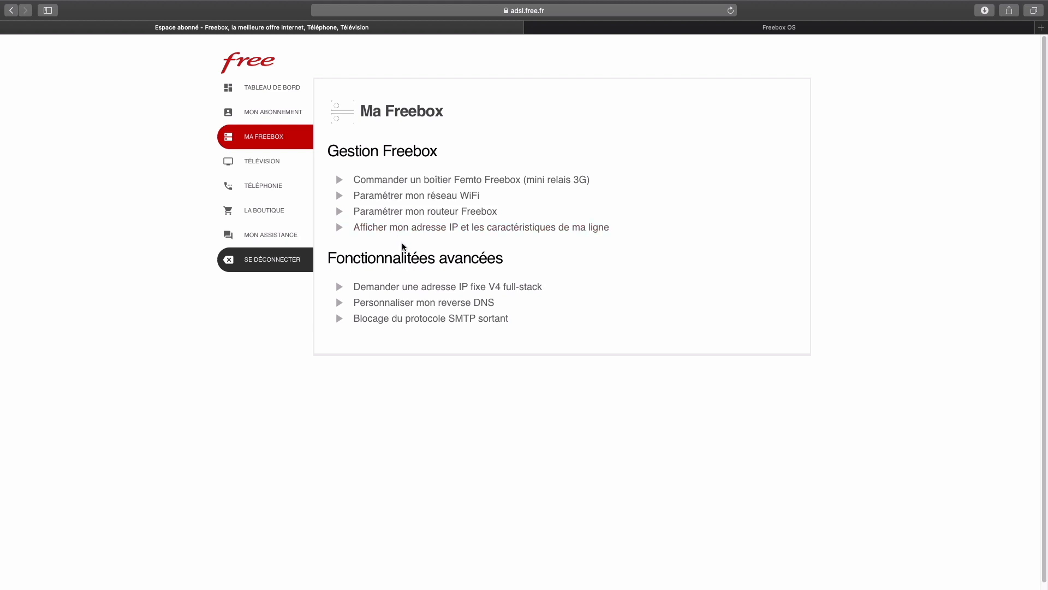
click(417, 288)
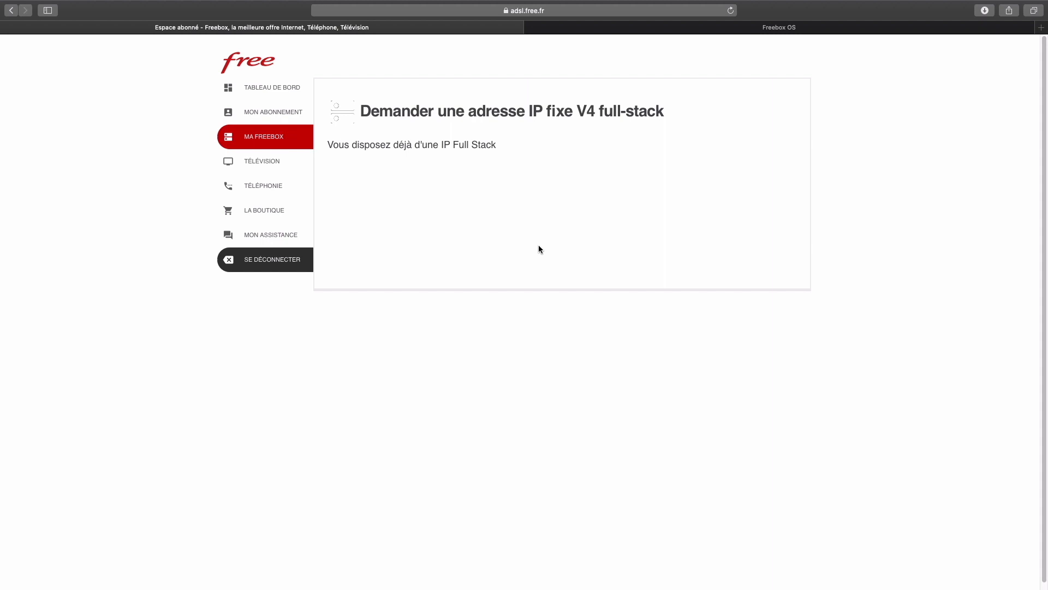
click(771, 30)
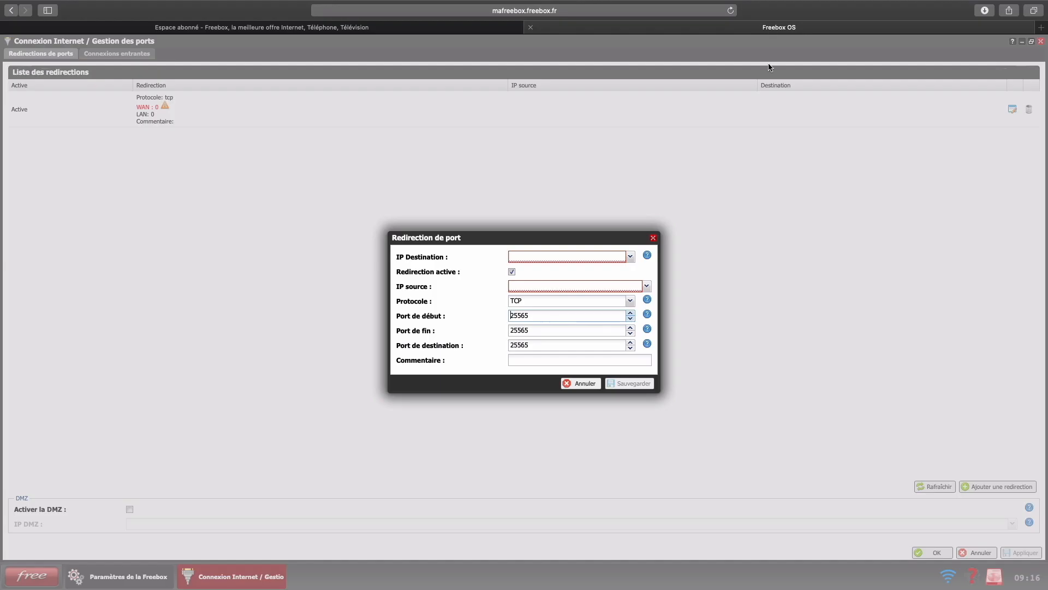
click(374, 30)
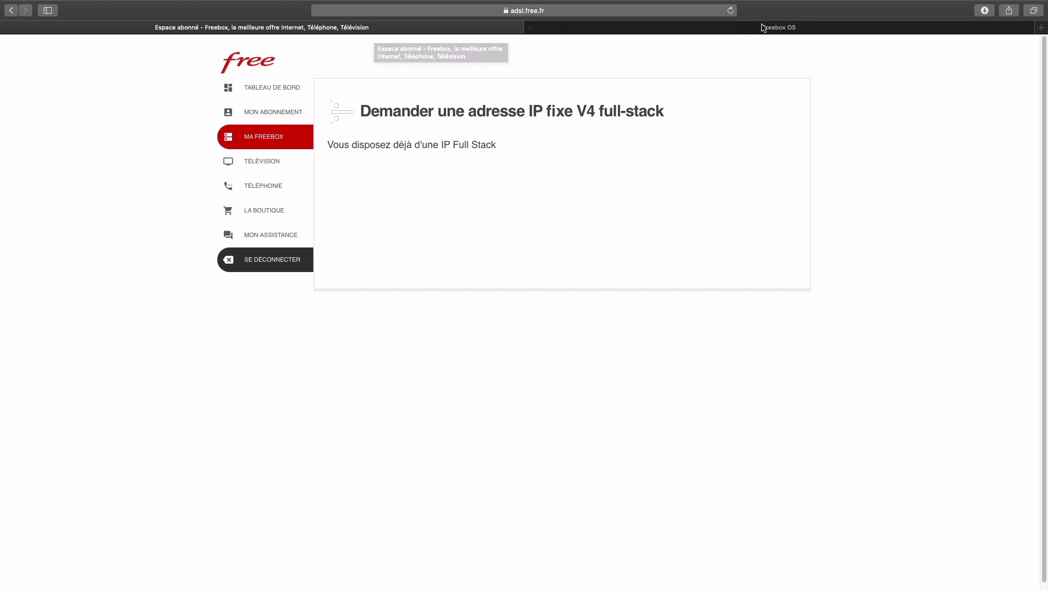
click(765, 26)
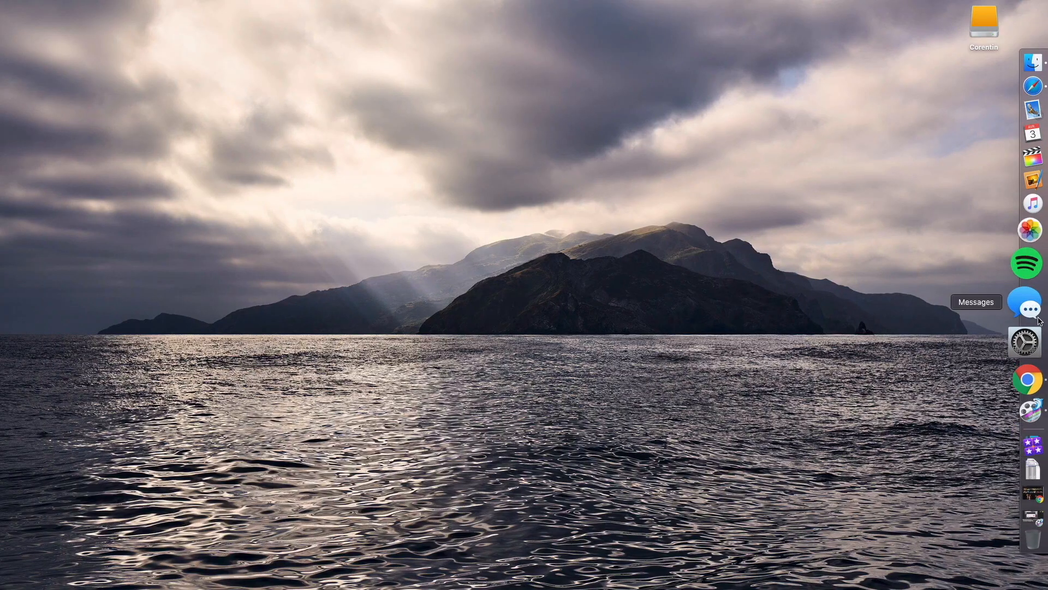
Step: Switch to System Preferences and examine the local IP addresses of the Ethernet and Wi-Fi connections in the network settings
click(1014, 330)
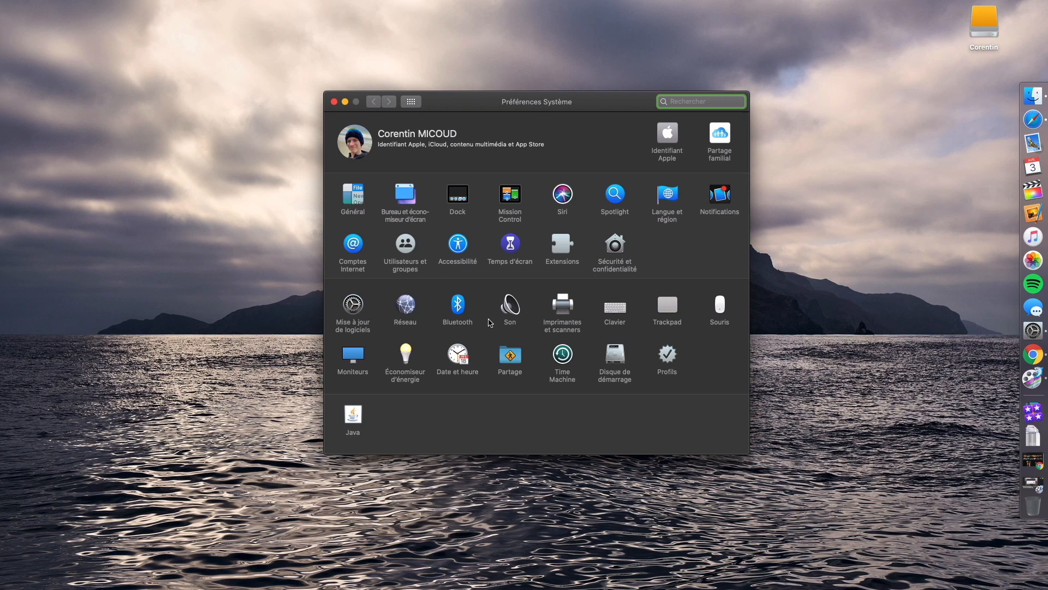
click(409, 312)
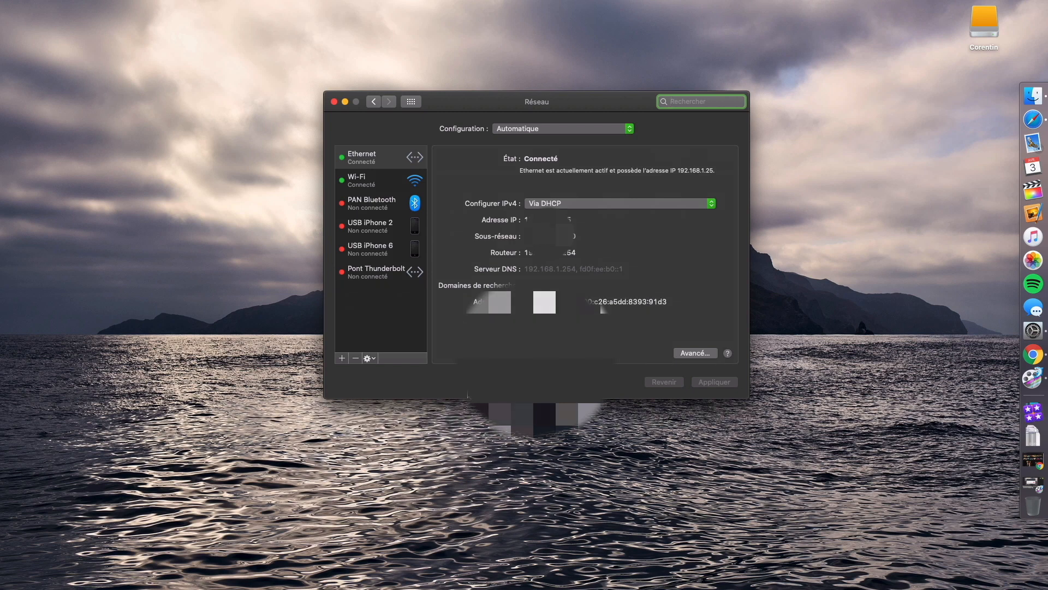
click(521, 298)
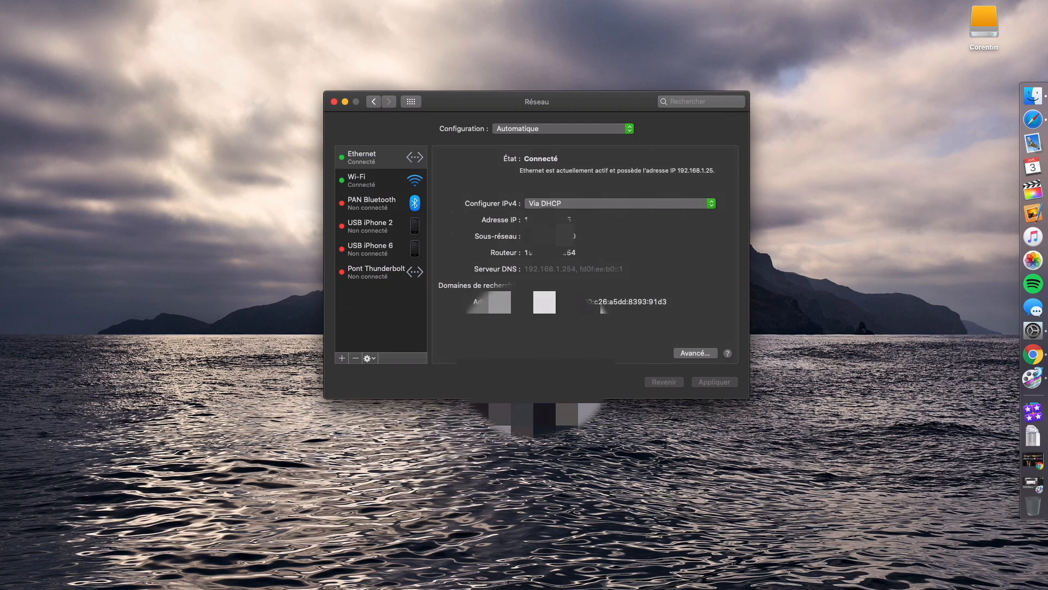
click(374, 190)
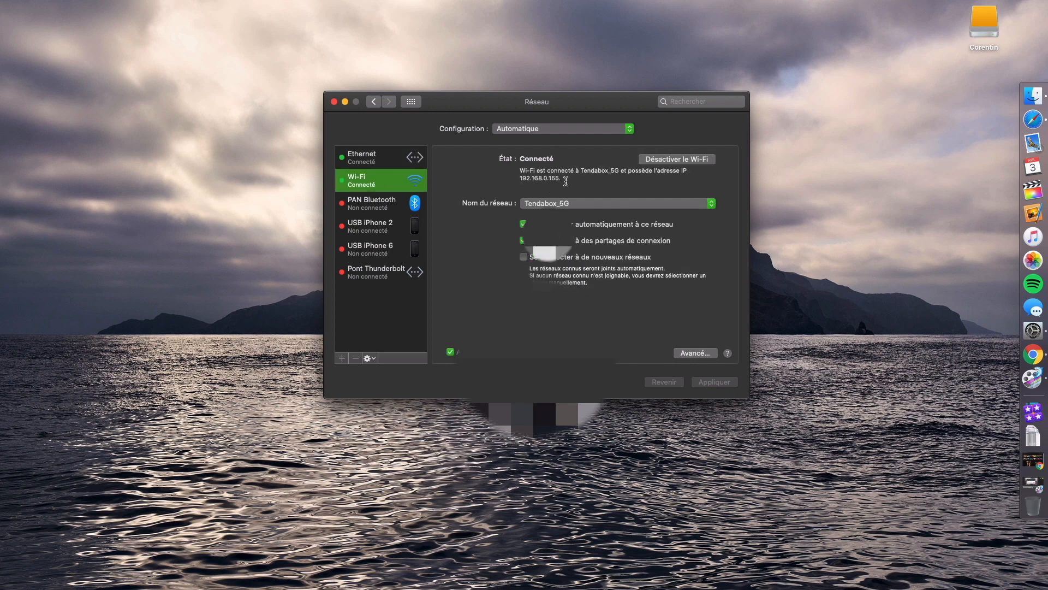
drag(566, 180, 495, 180)
click(388, 161)
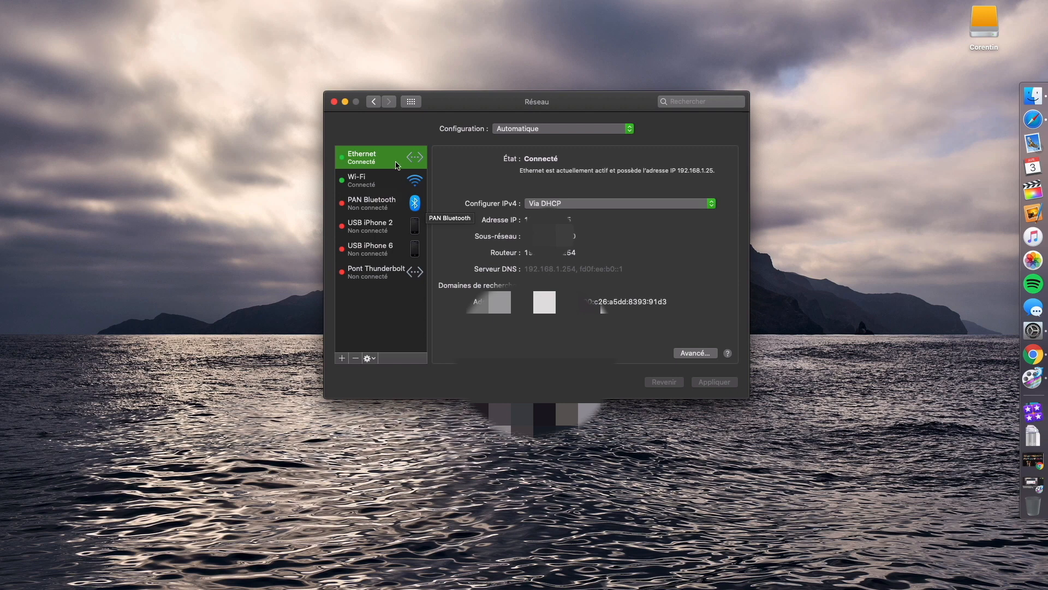
click(514, 221)
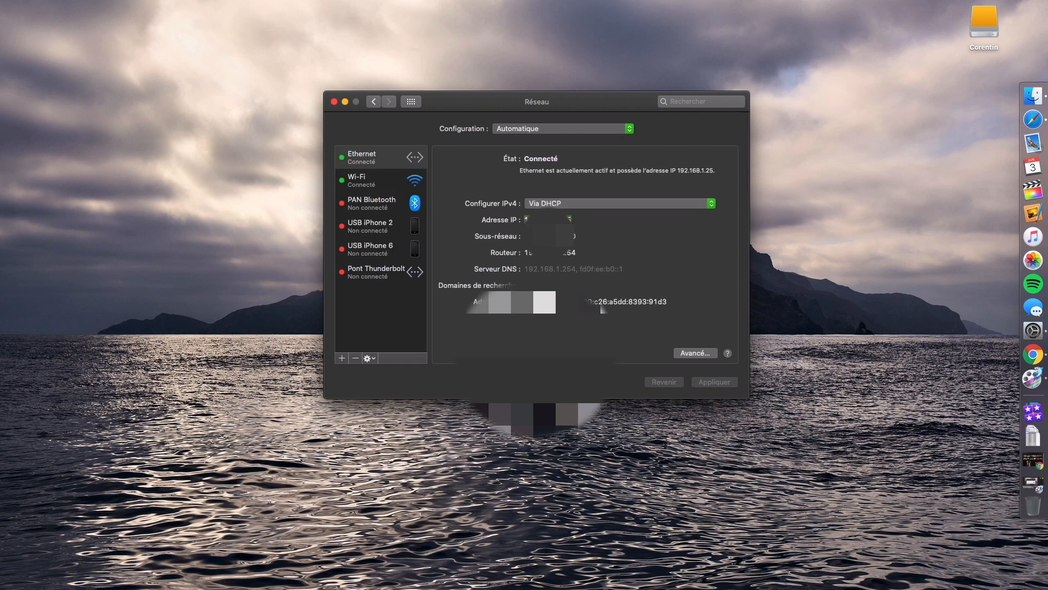
drag(679, 302, 498, 226)
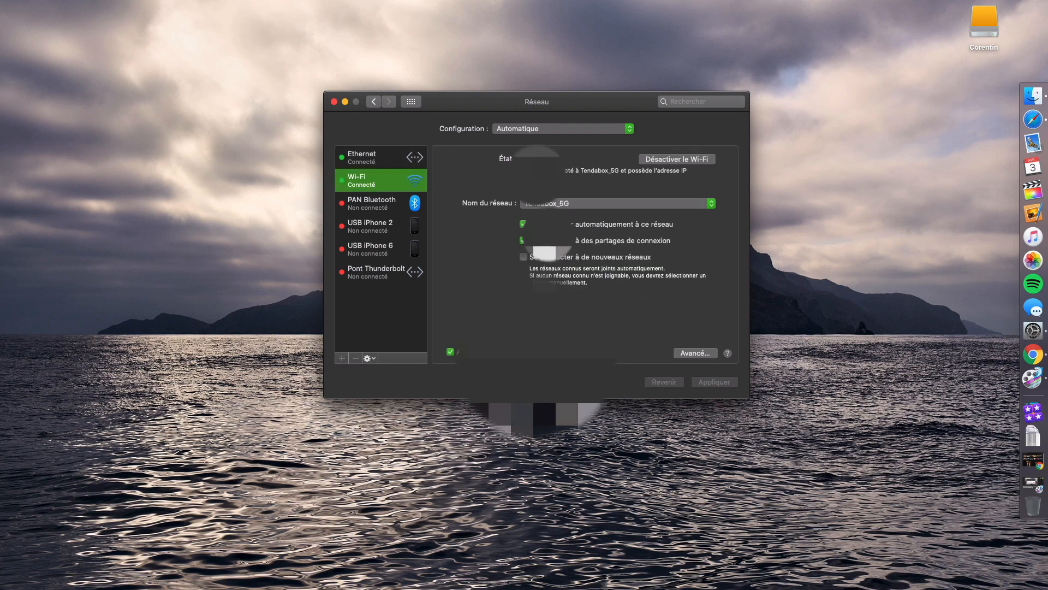
click(492, 175)
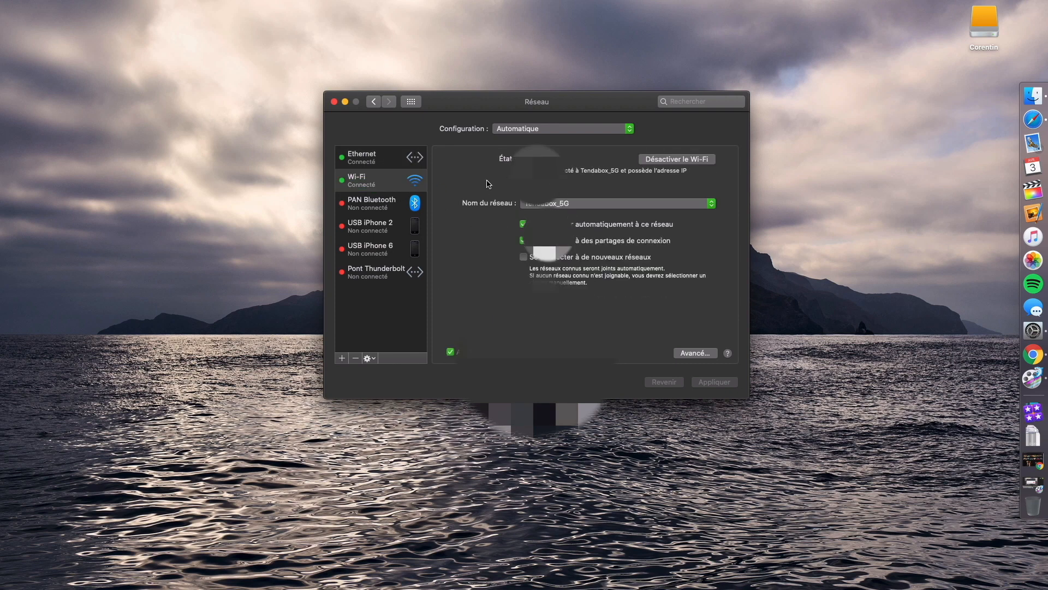
click(418, 159)
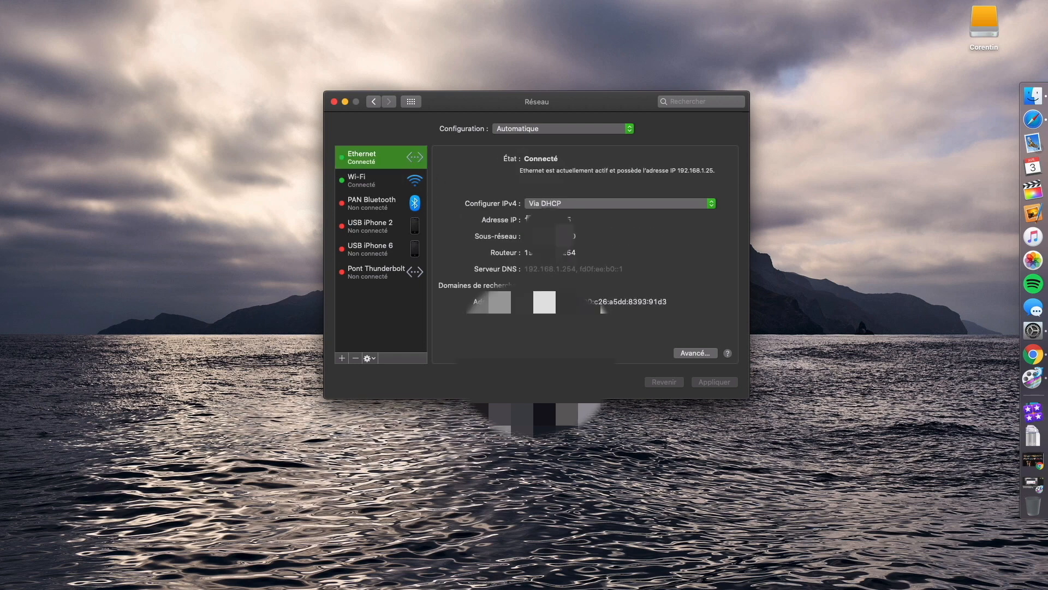
click(597, 224)
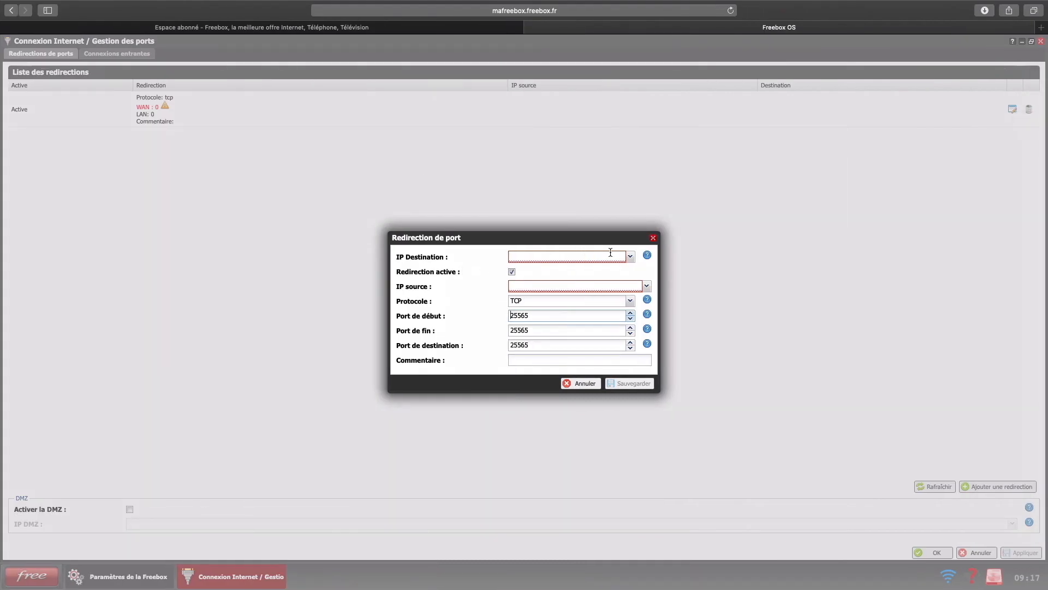
Step: Back in the Freebox redirection form, choose the iMac as destination IP and Toutes as source IP
click(631, 257)
scroll(573, 338, down, 5)
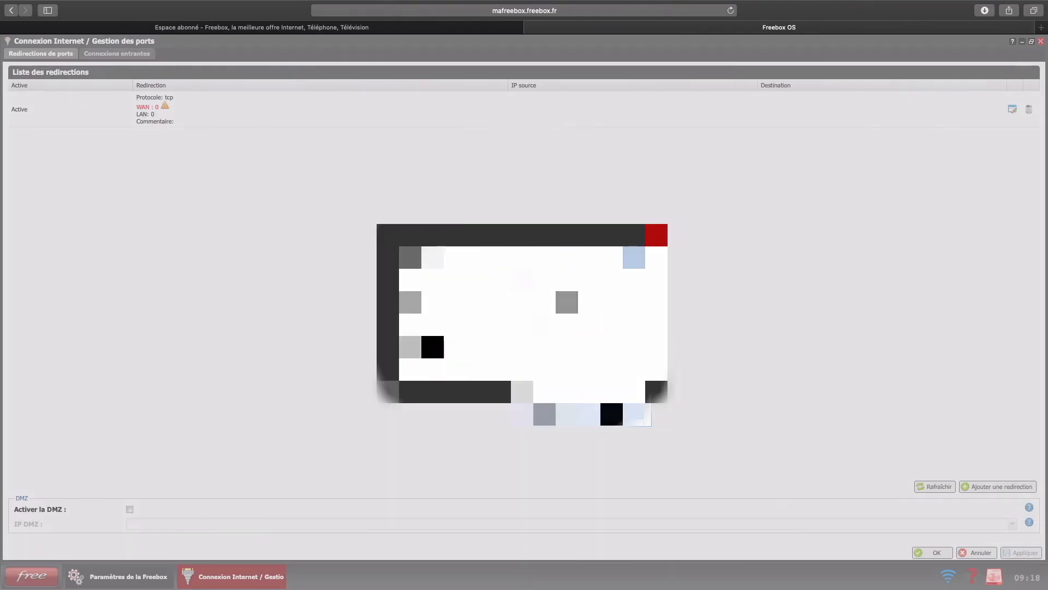
click(614, 418)
click(647, 286)
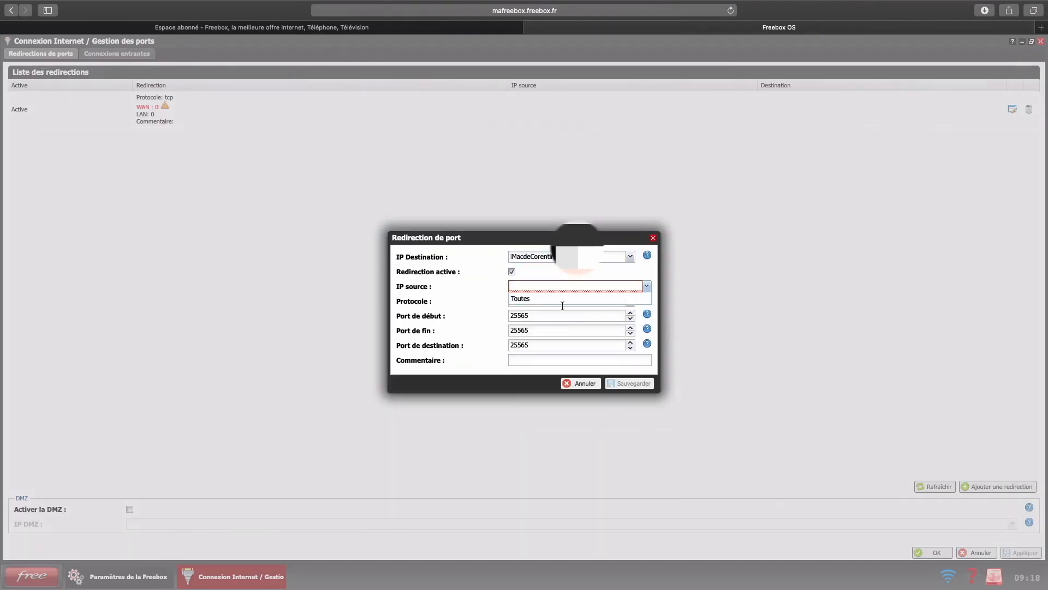
click(562, 304)
Step: Set the redirection's protocol to UDP, check its port values, and save the redirection
click(630, 301)
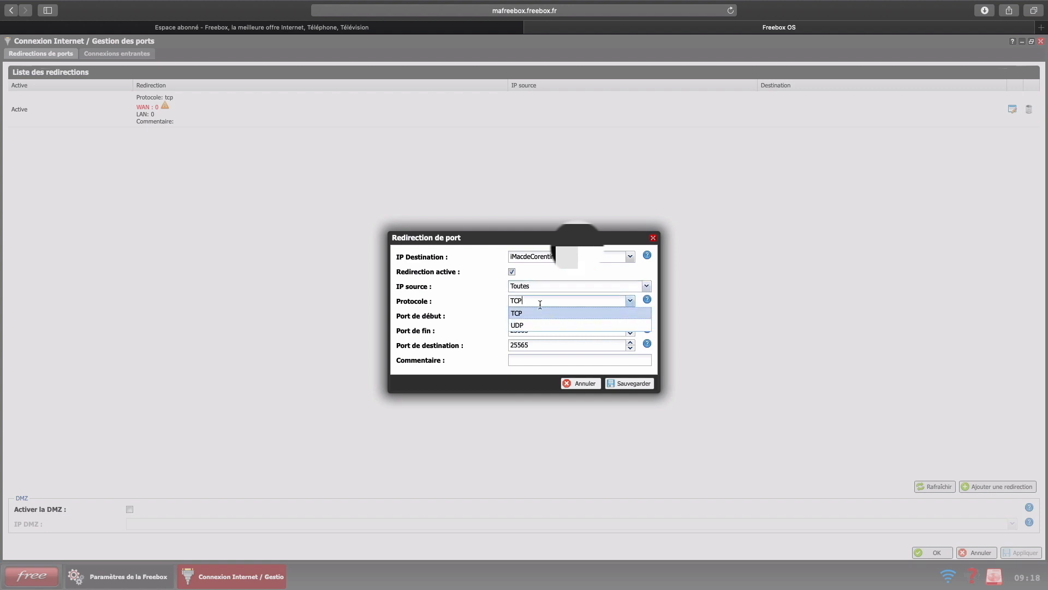
click(540, 325)
drag(541, 309, 440, 309)
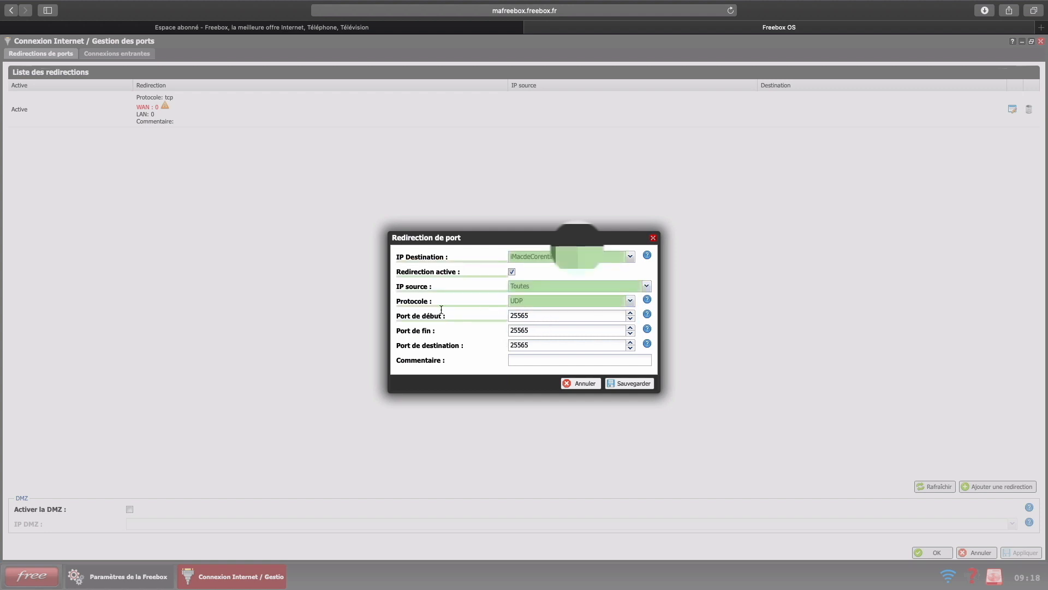
drag(534, 331, 509, 346)
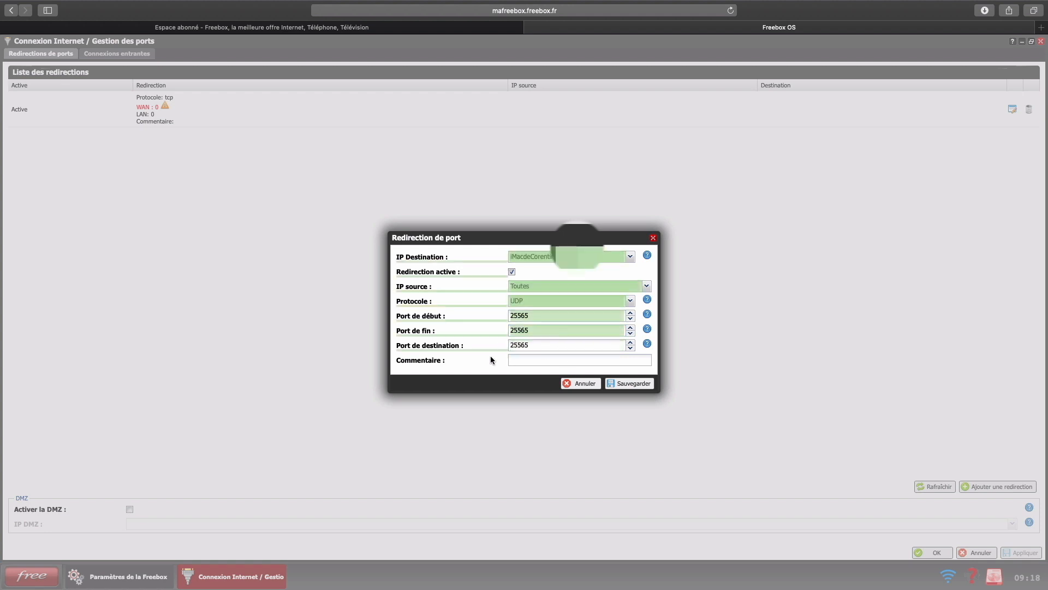
click(629, 383)
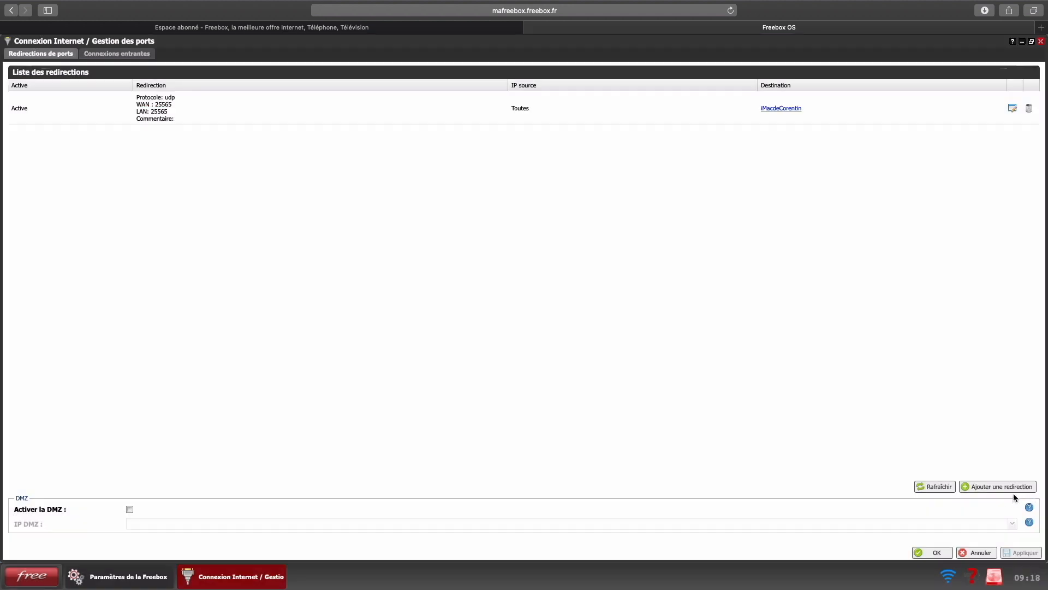
Step: Start a second redirection with the iMac as destination IP, Toutes as source IP and TCP as protocol
click(1009, 487)
click(629, 256)
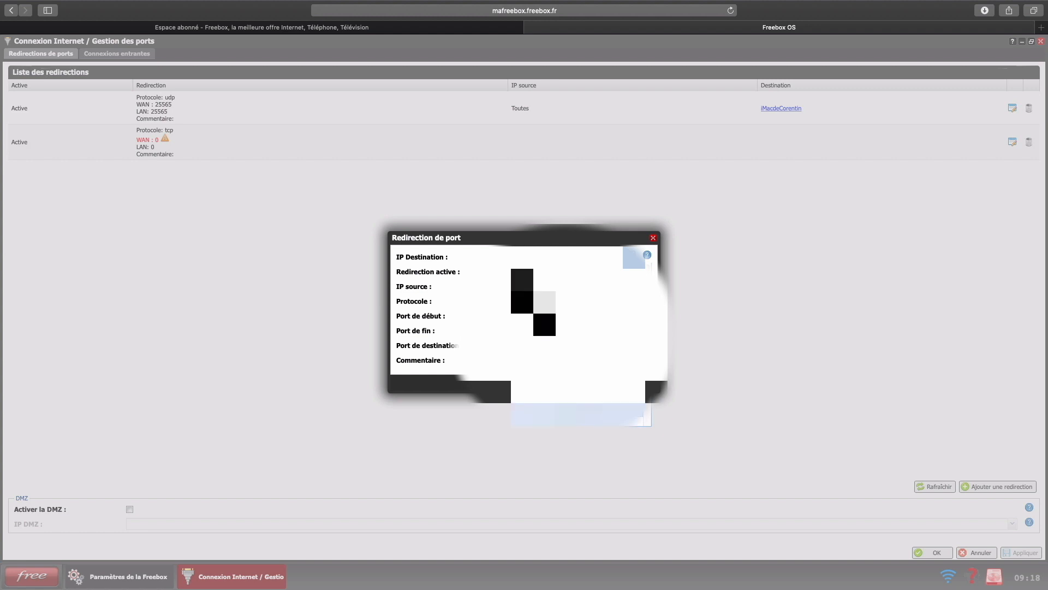
click(596, 413)
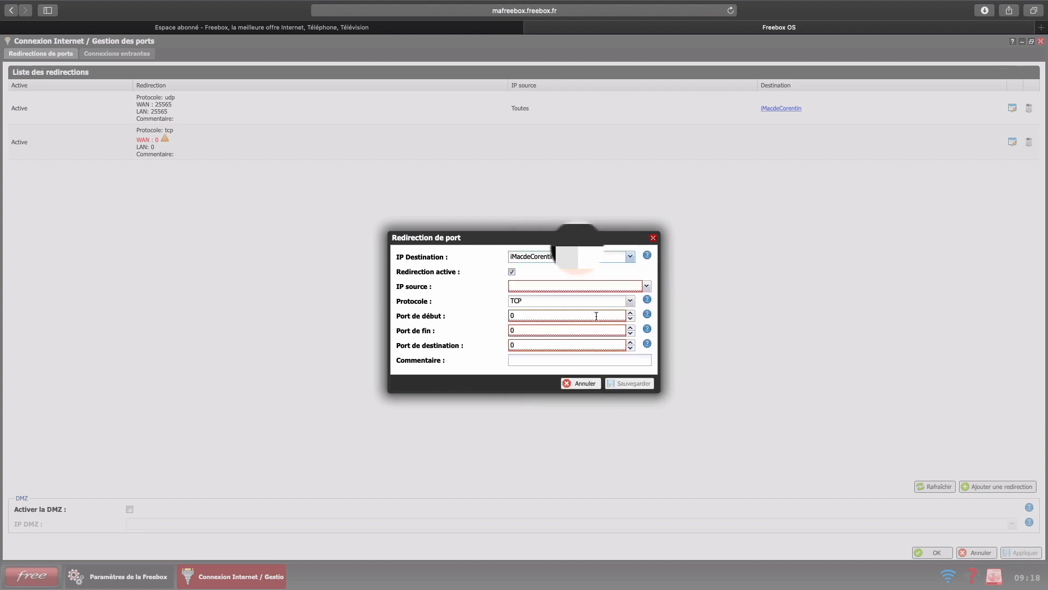
click(646, 286)
click(622, 299)
click(630, 300)
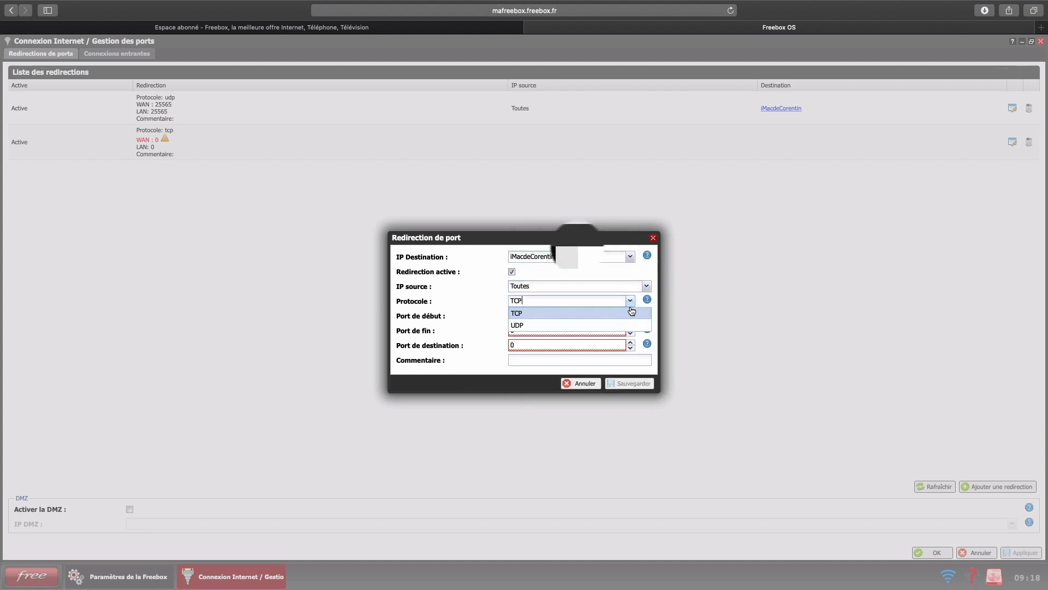
click(592, 319)
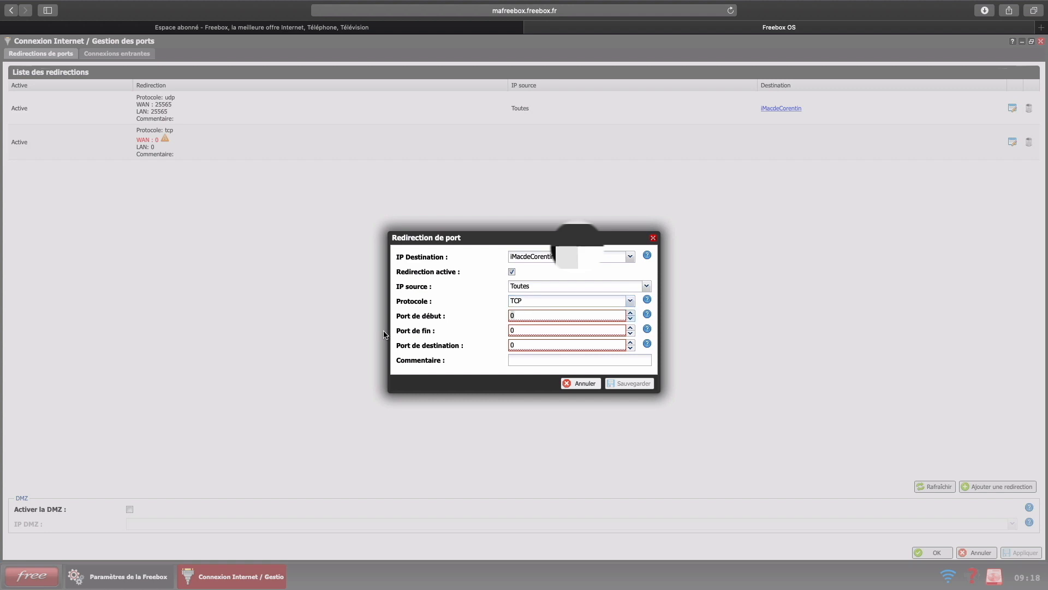
Step: Set the TCP redirection's start, end and destination ports to 25565 and save it
text(25565)
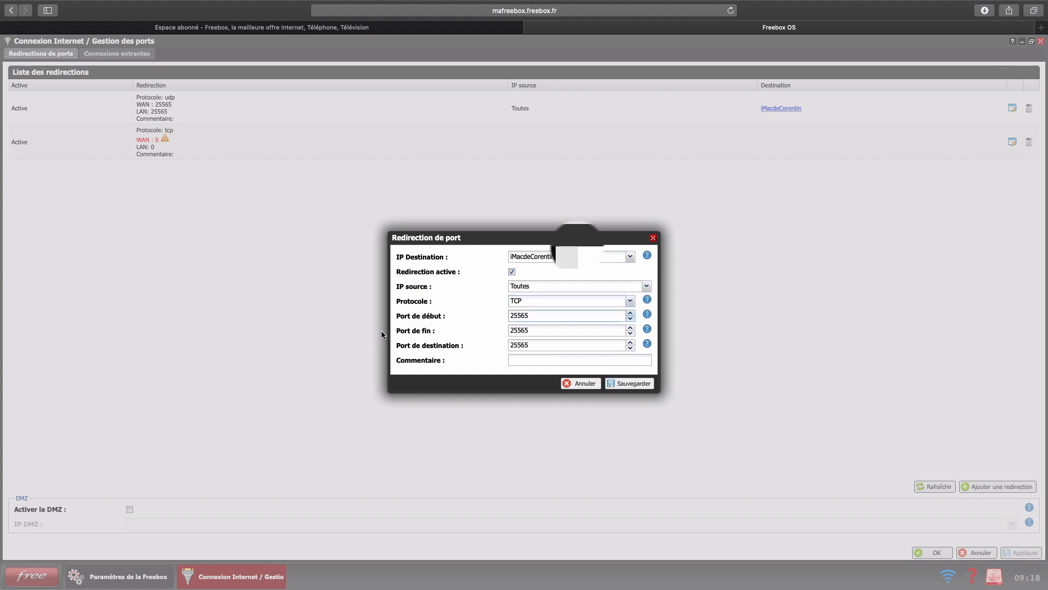
click(628, 384)
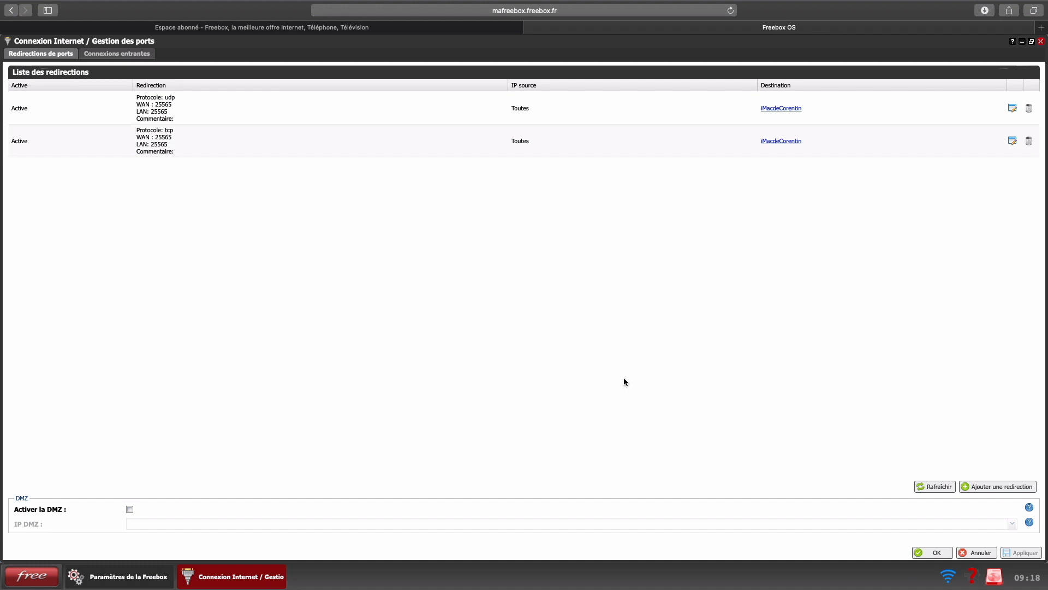
Step: Leave the browser, search the installed apps for "mi" and start the Minecraft Launcher
key(ctrl+Left)
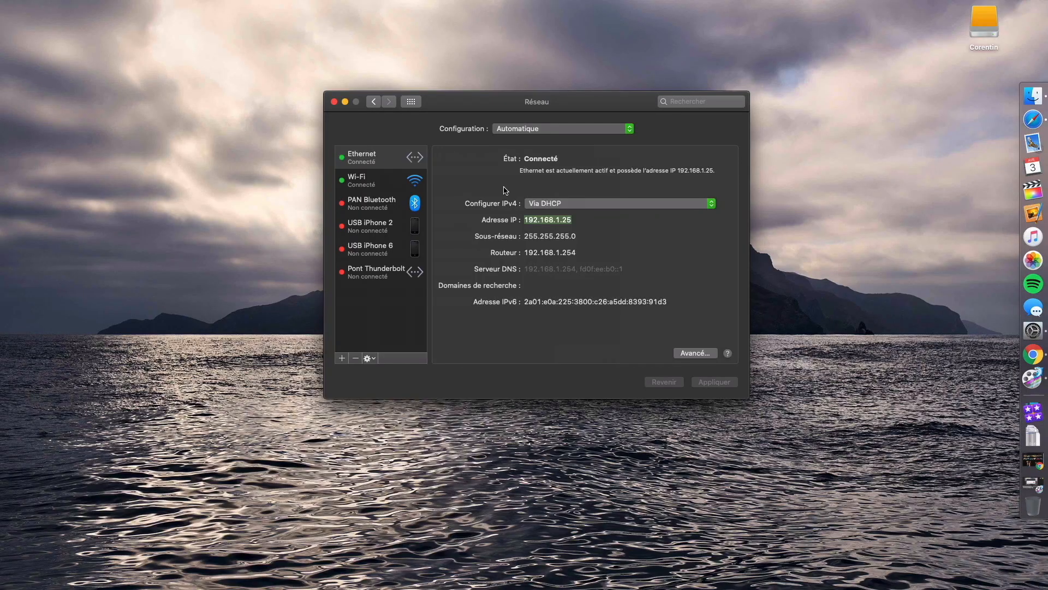
key(F4)
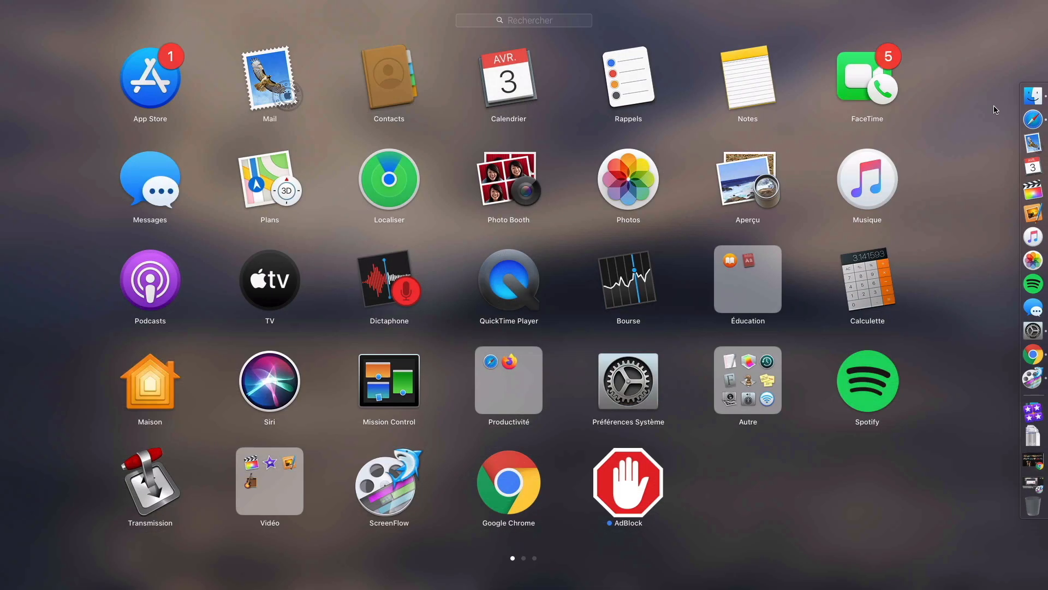
text(mi)
key(Down)
key(Right)
key(Return)
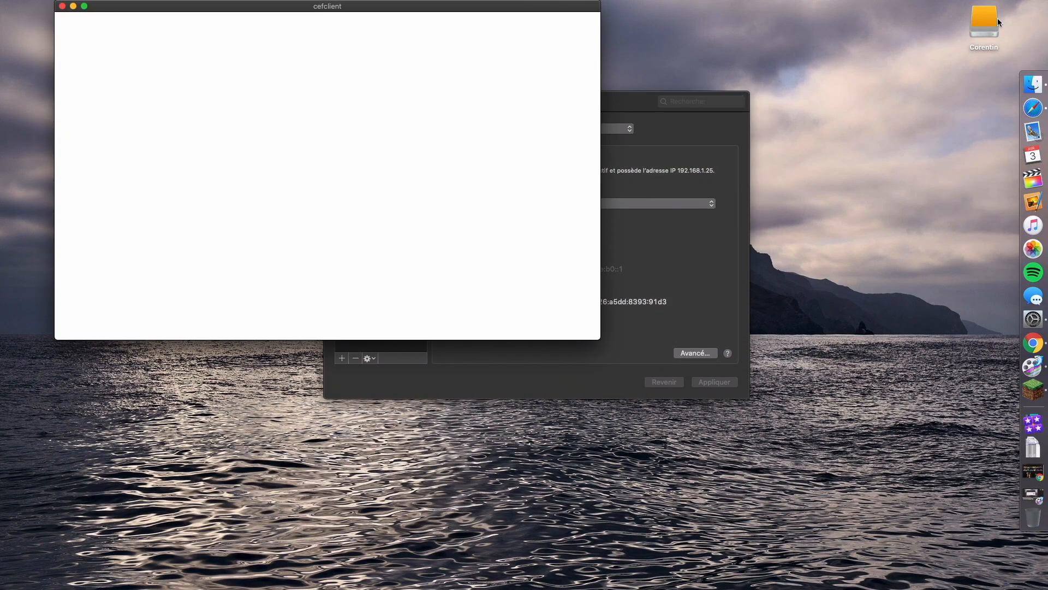
Step: Open the external drive's window and select the szerveur 1.14.4 configuration in the Minecraft Launcher
click(992, 21)
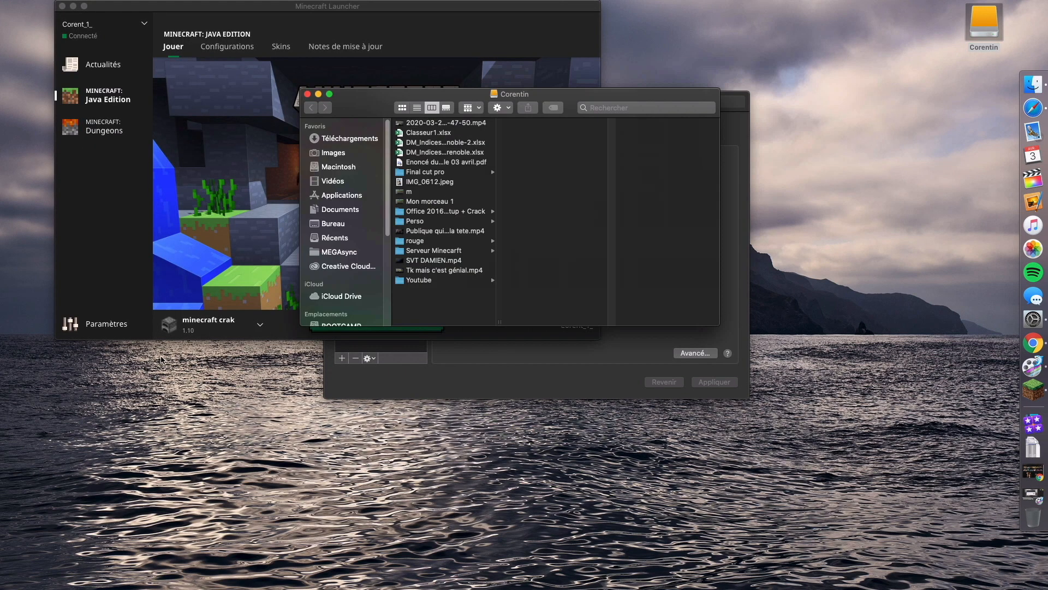
click(163, 322)
click(217, 316)
click(221, 237)
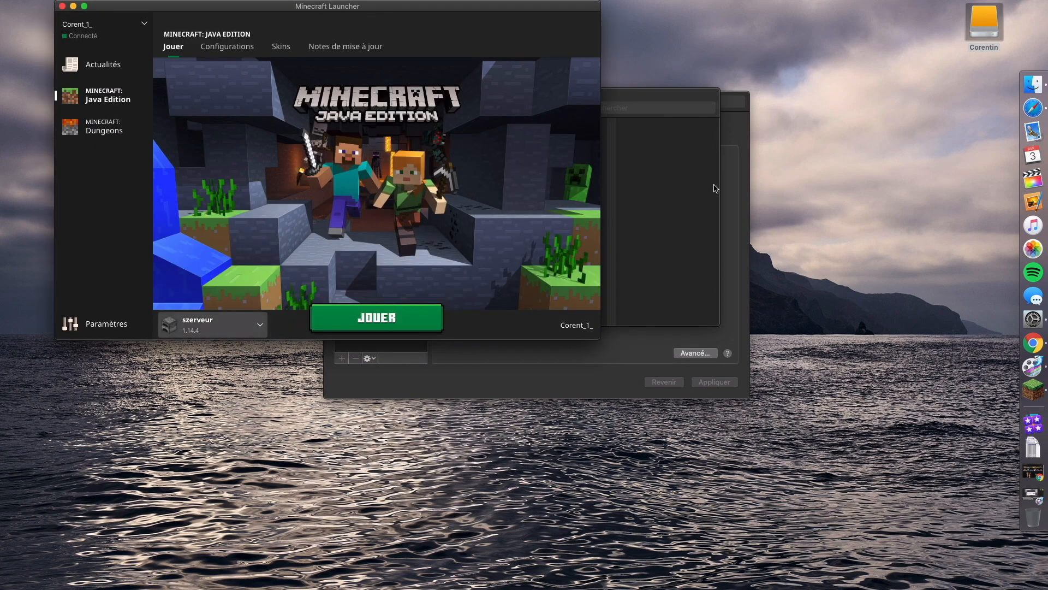
Step: Move the network settings window out of the way and bring the external drive's Finder window to the front
right_click(990, 31)
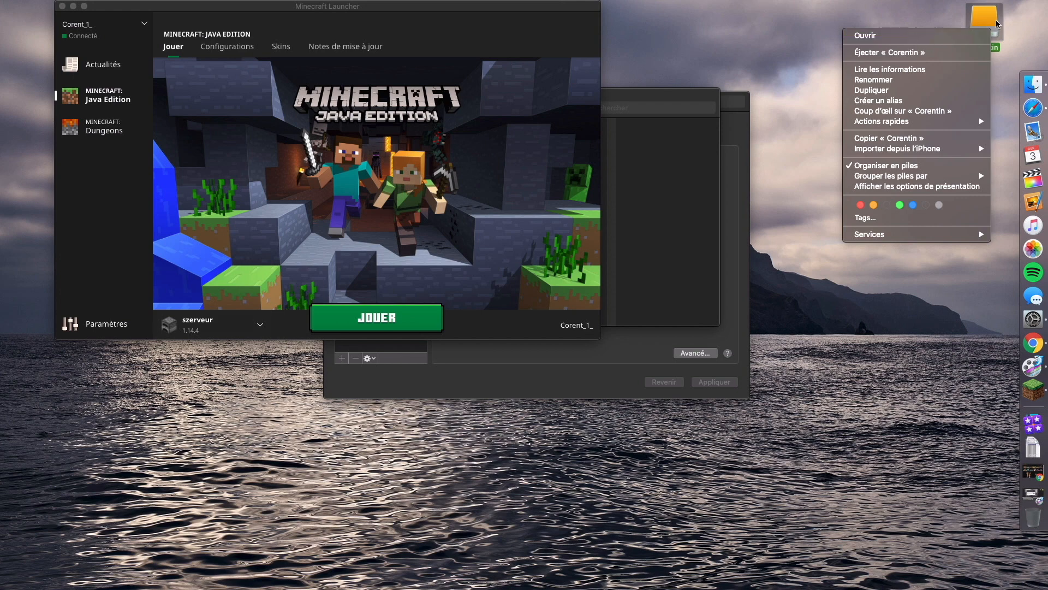
click(897, 257)
click(757, 210)
click(735, 213)
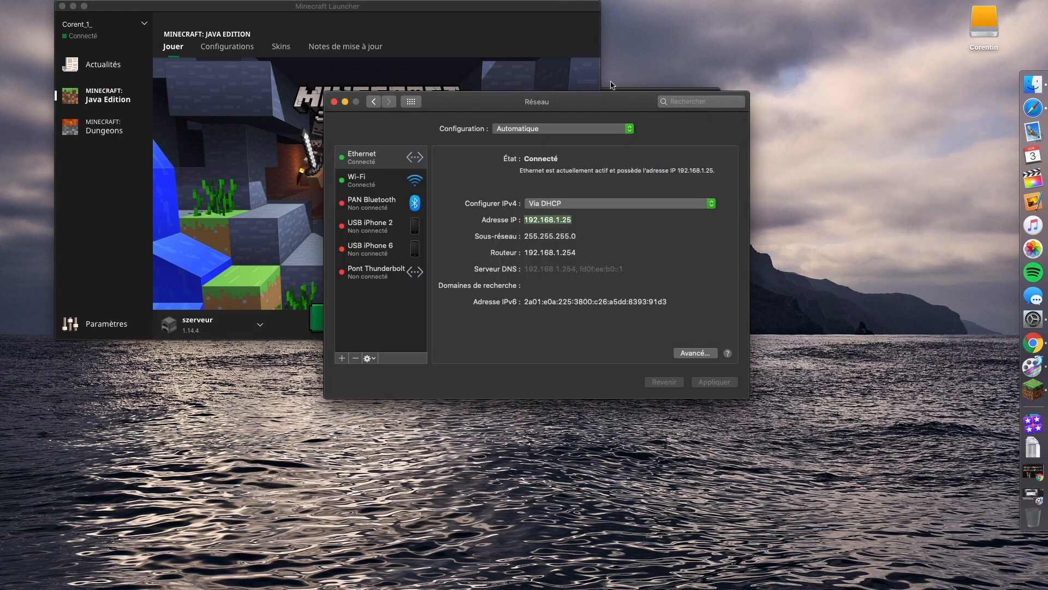
drag(615, 97, 656, 213)
click(683, 98)
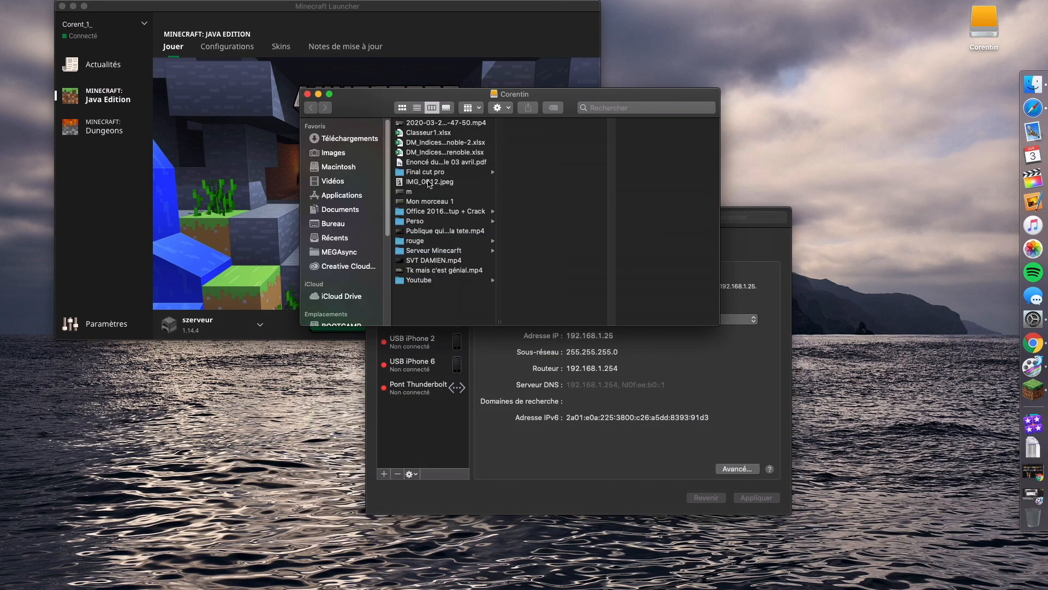
Step: Open the drive's Serveur Minecarft folder and run server.jar to start the Minecraft server
click(434, 251)
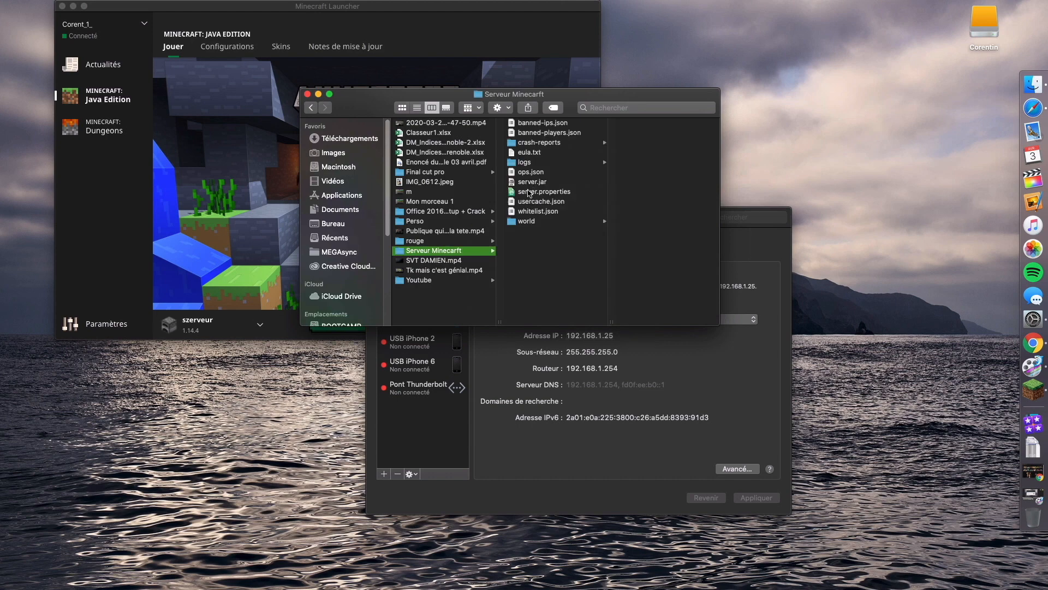
click(526, 184)
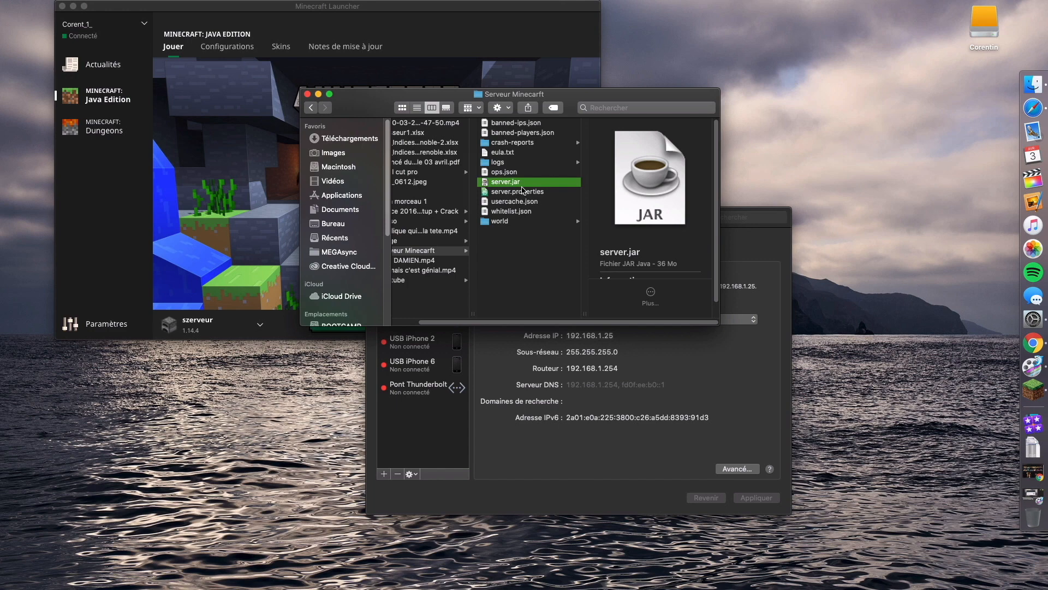
double_click(523, 186)
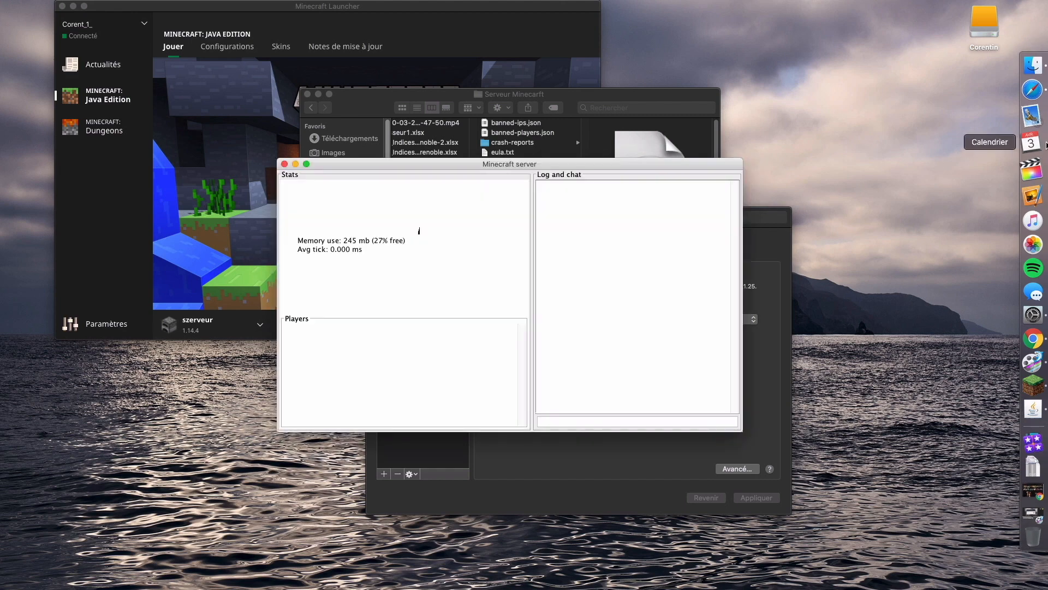
Step: Switch to Safari and search the web for "mon ip public" in a new tab
click(1039, 97)
key(super+t)
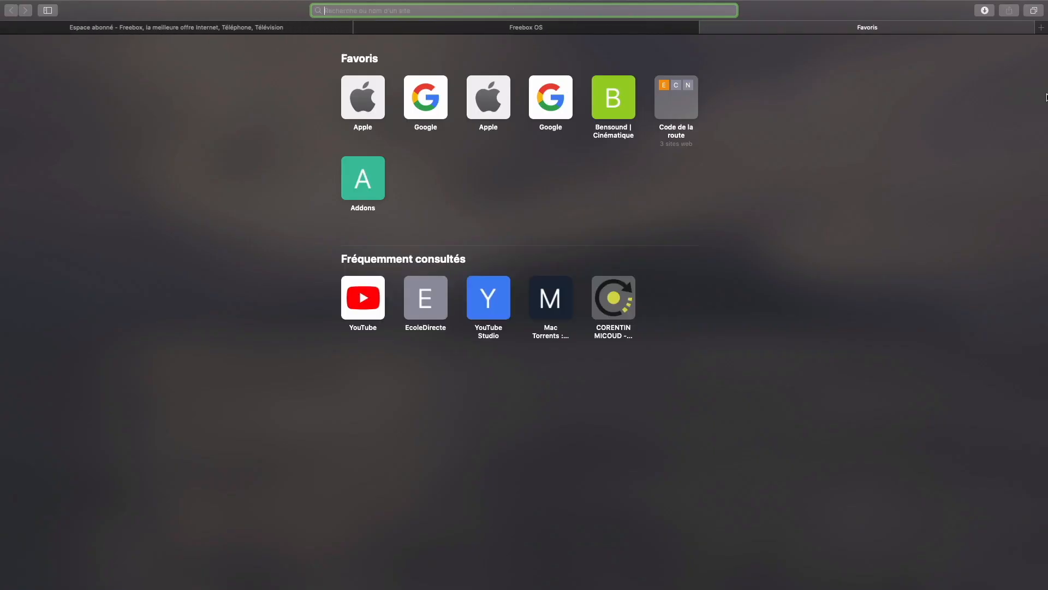
text(mon ip public)
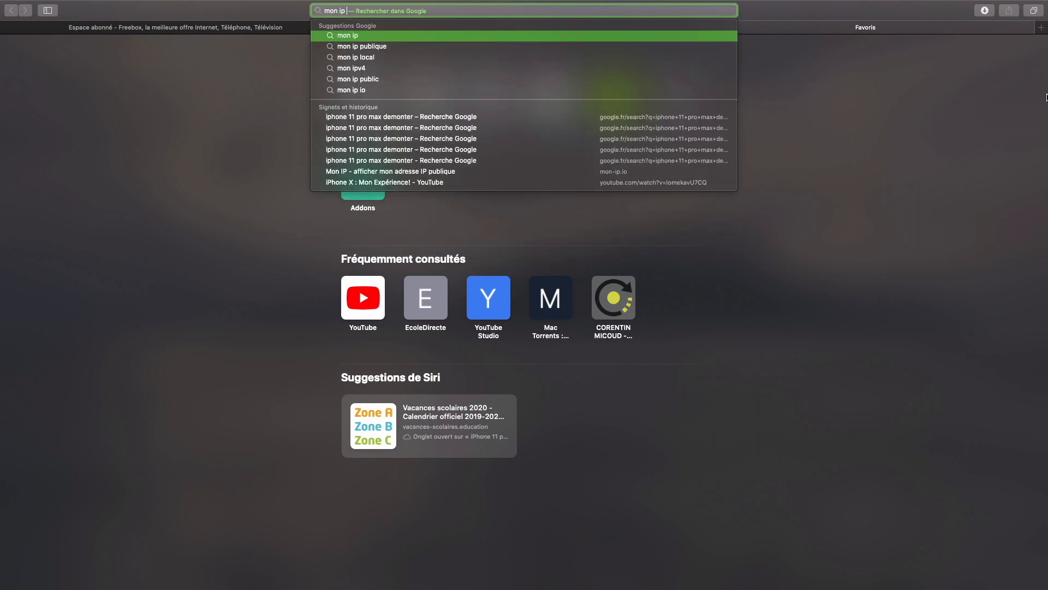
key(Return)
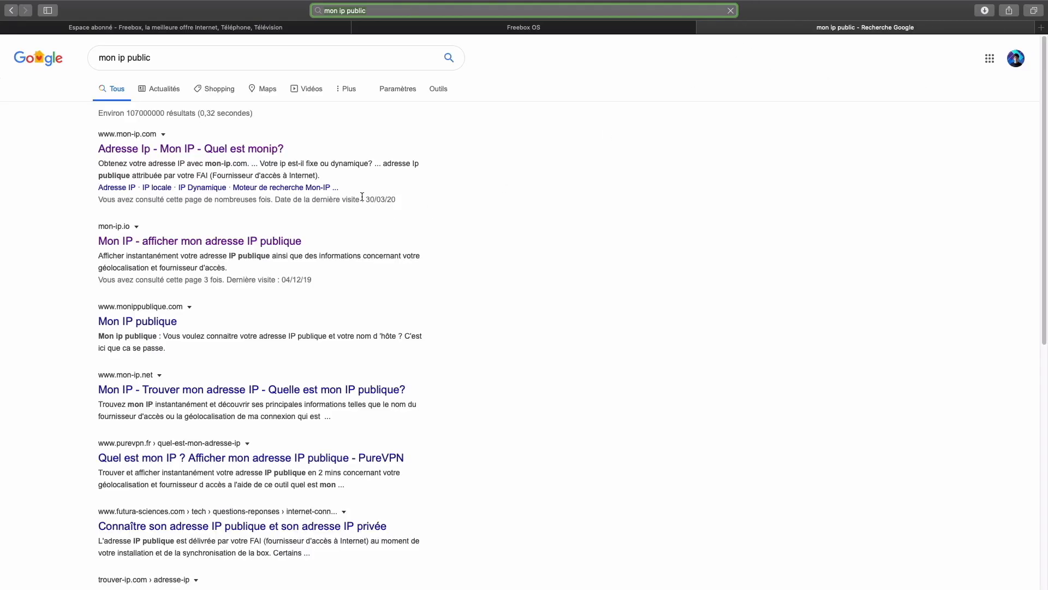
Step: Look up the connection's public IP address on mon-ip.com and on the mon-ip.io search result
click(221, 162)
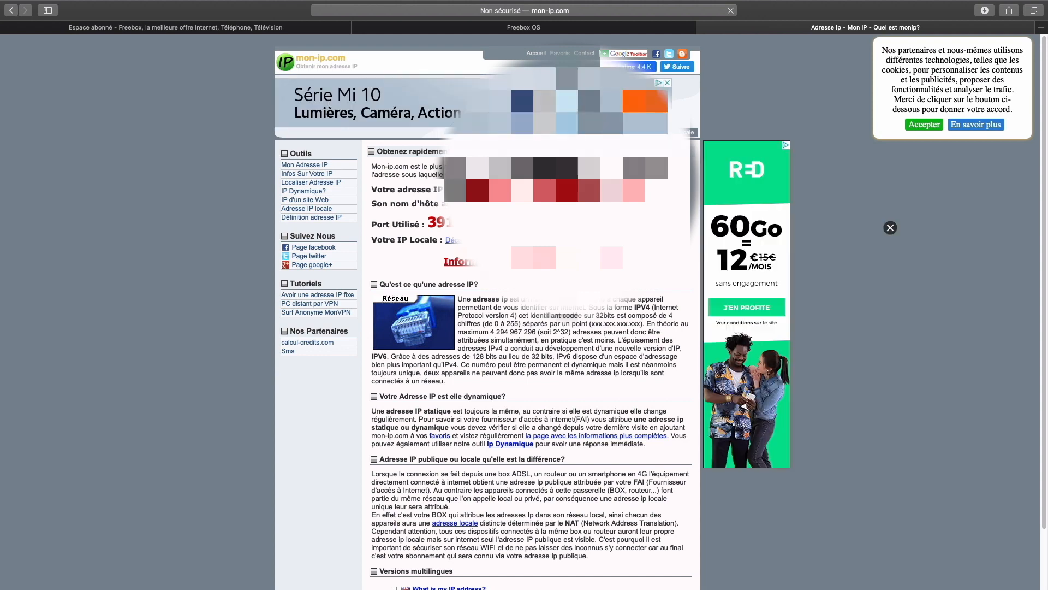
click(12, 11)
click(172, 305)
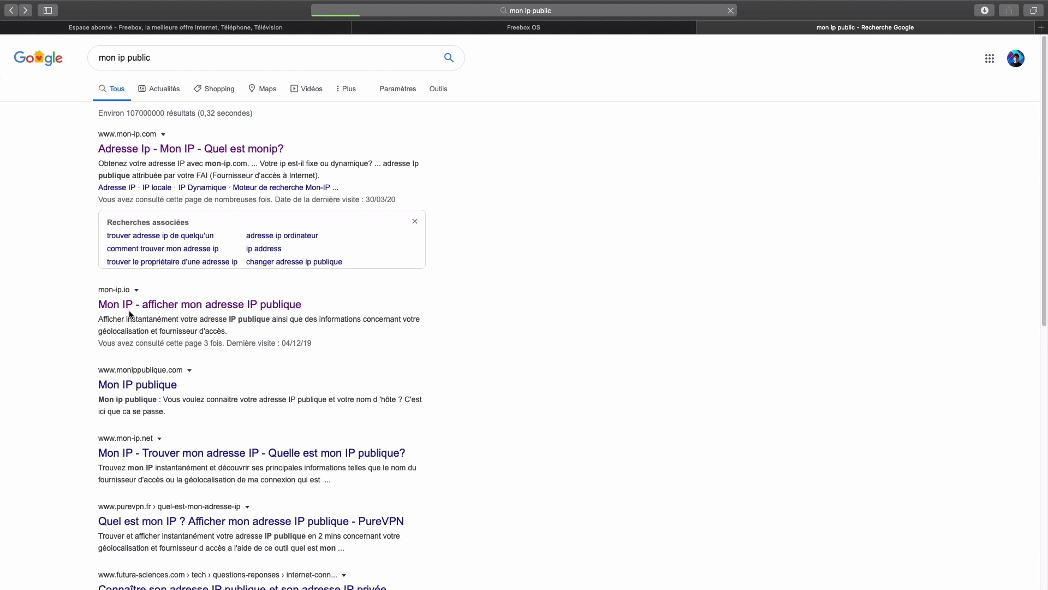
drag(590, 130, 440, 125)
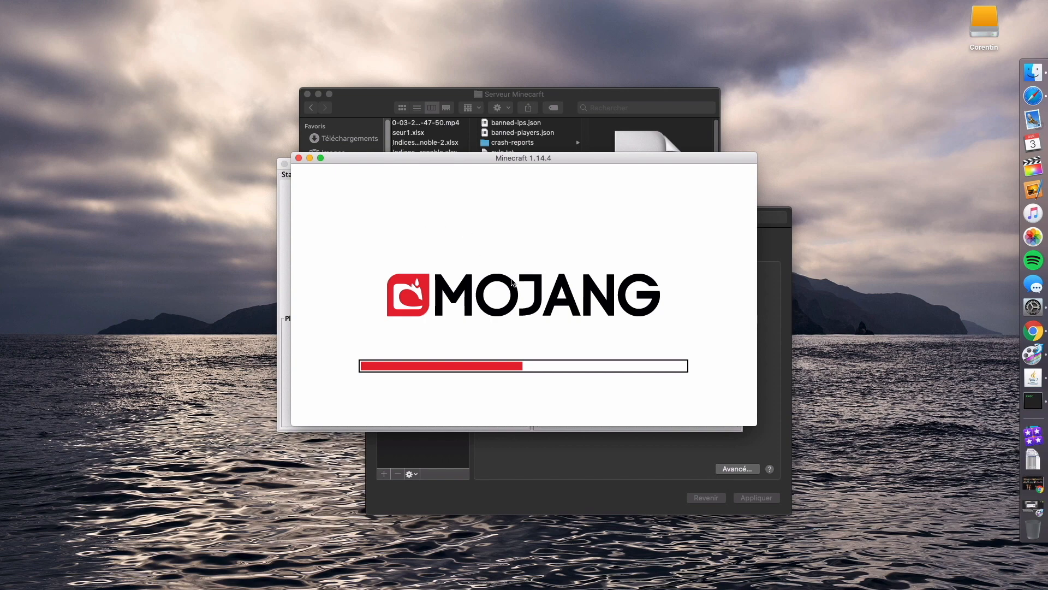
Step: Reposition the loading Minecraft 1.14.4 window and examine the Ethernet IPv6 address in the network settings
drag(378, 156, 299, 136)
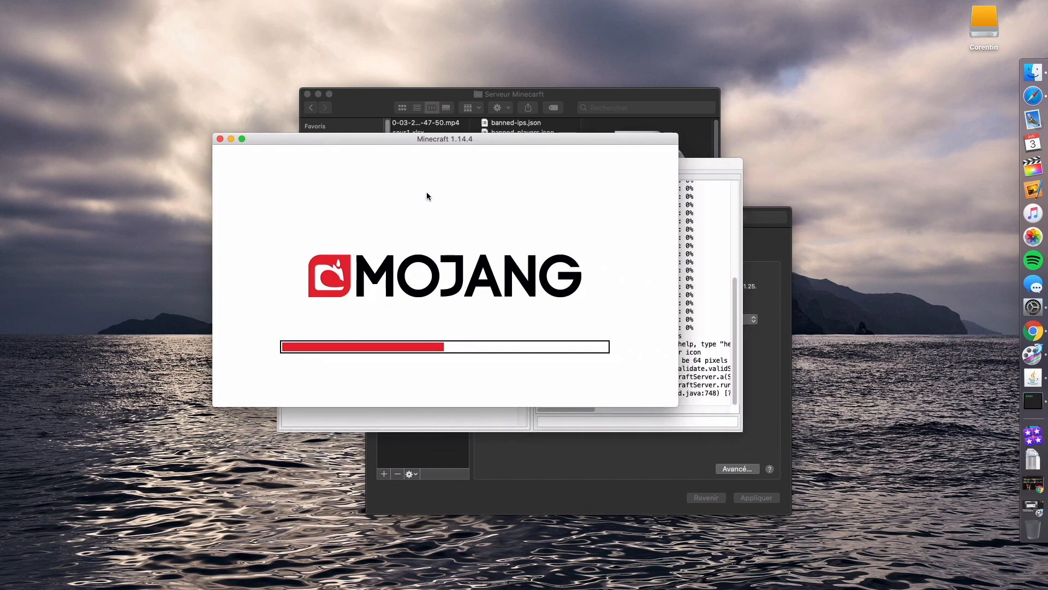
drag(448, 148, 472, 171)
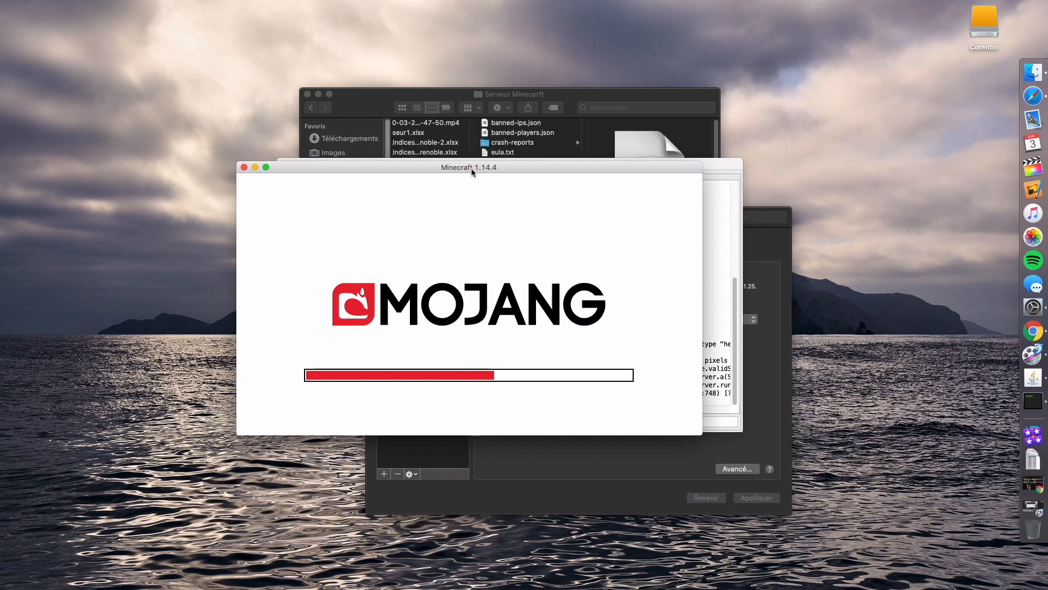
click(538, 444)
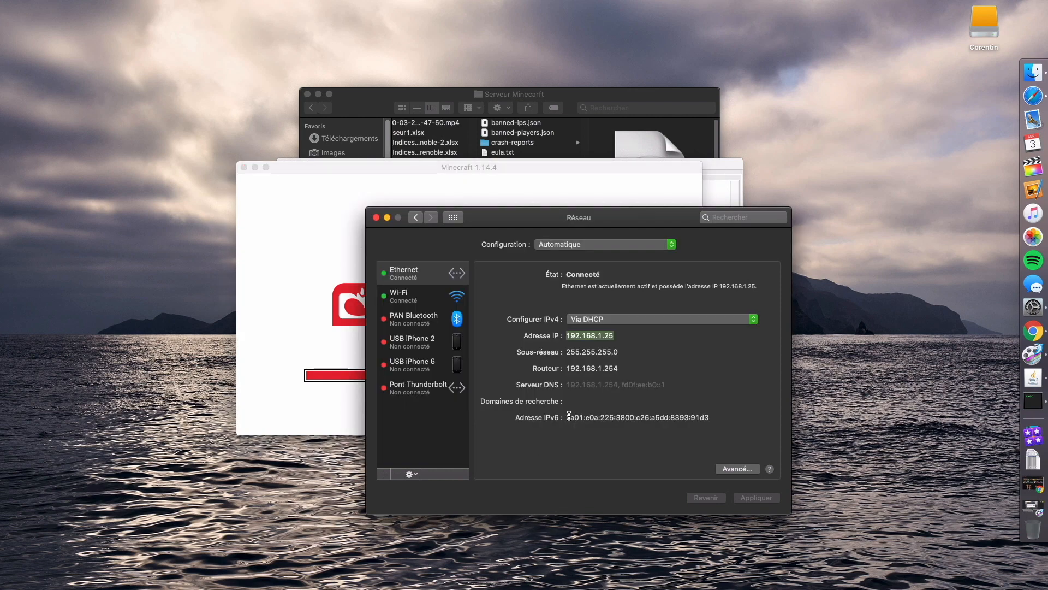
drag(570, 417, 712, 417)
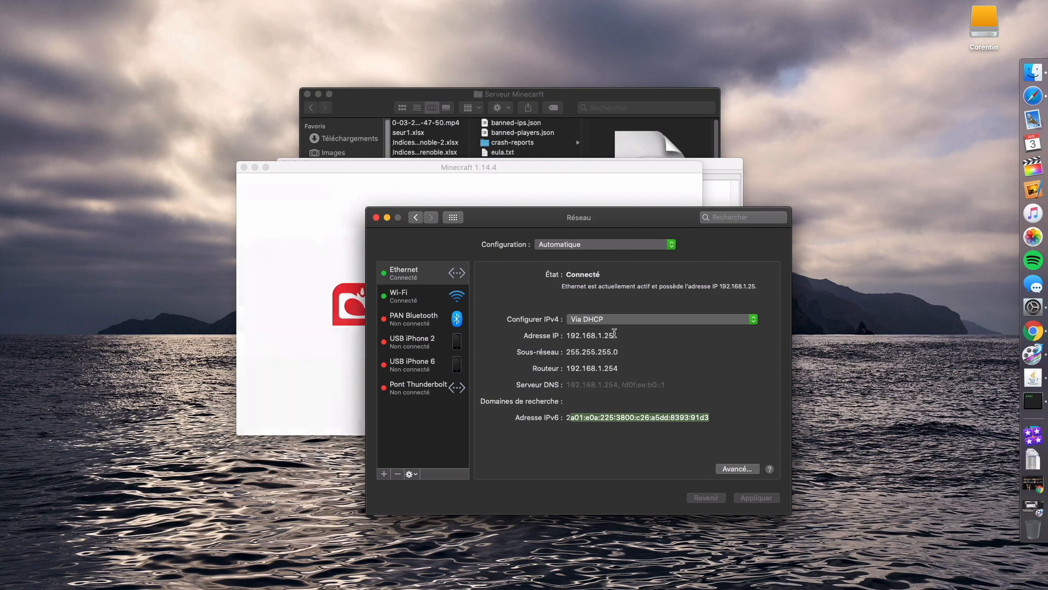
Step: In Minecraft's multiplayer list, add a new server named Serveur Minecraft with the public IP address as its server address
click(434, 329)
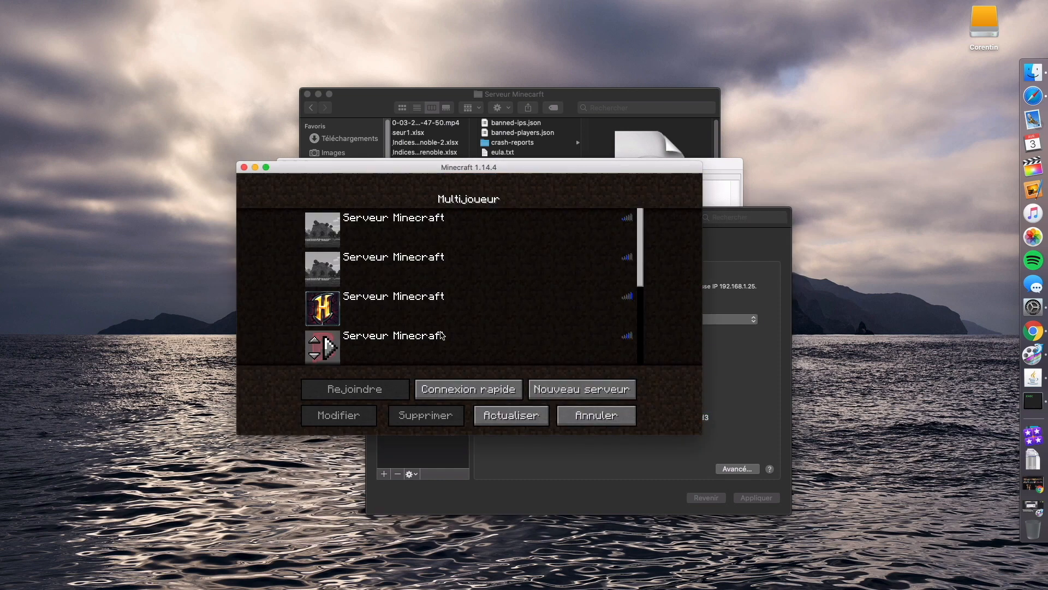
scroll(559, 352, down, 5)
click(587, 386)
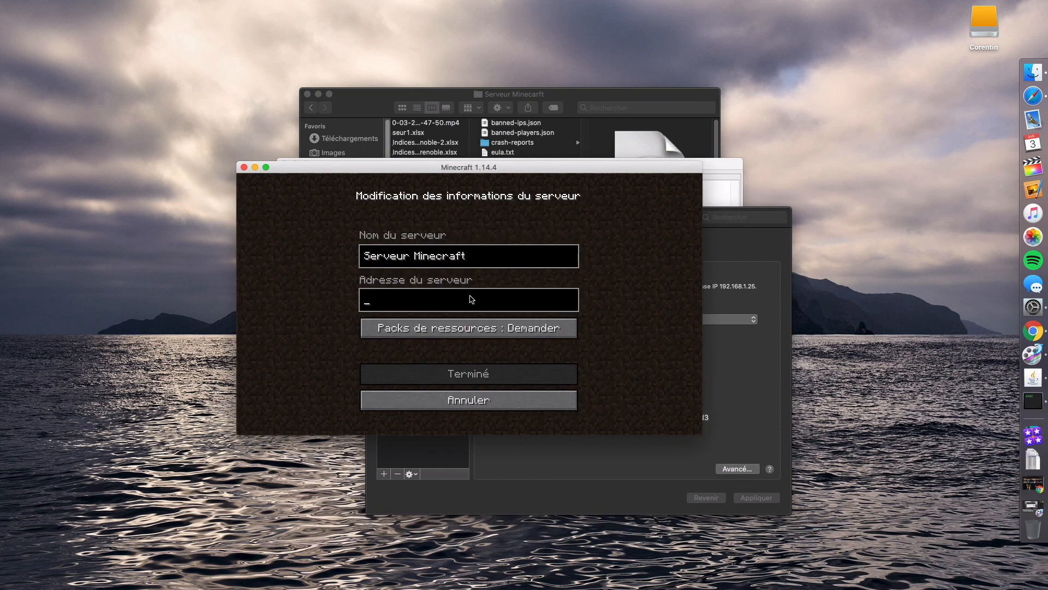
text(82)
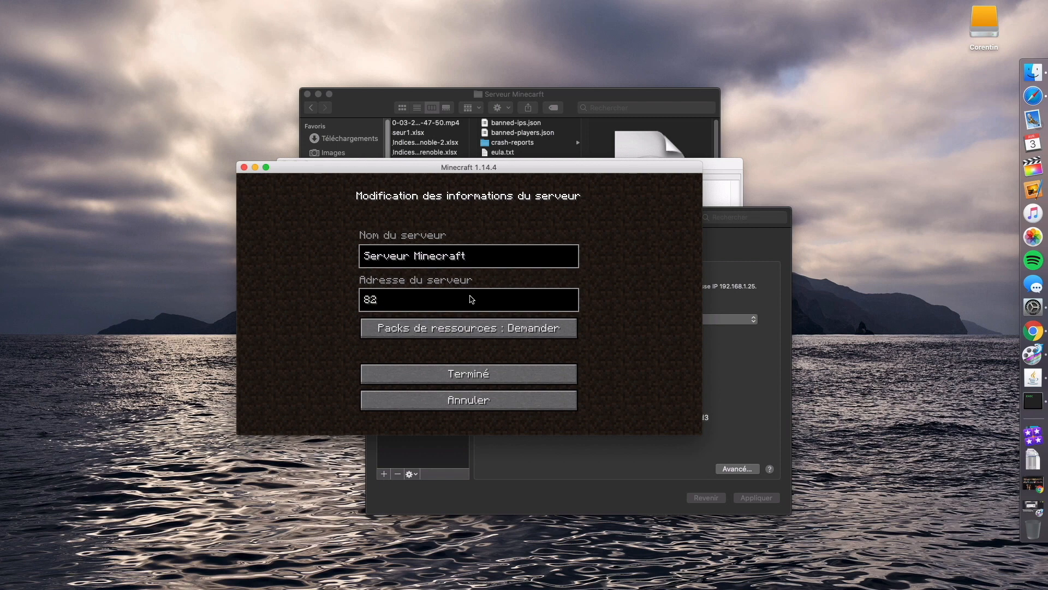
text(.65)
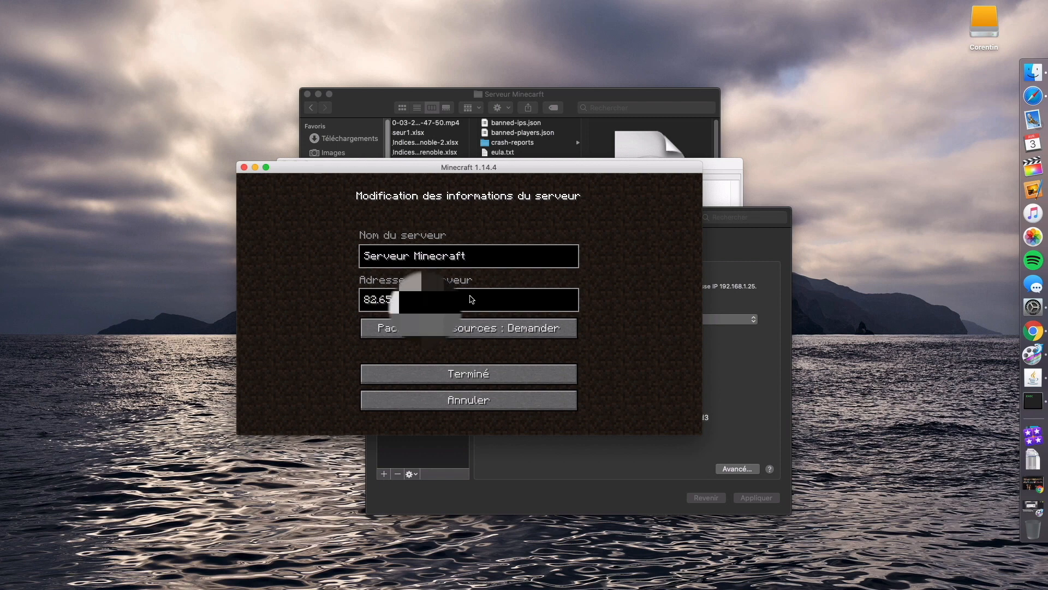
text(1)
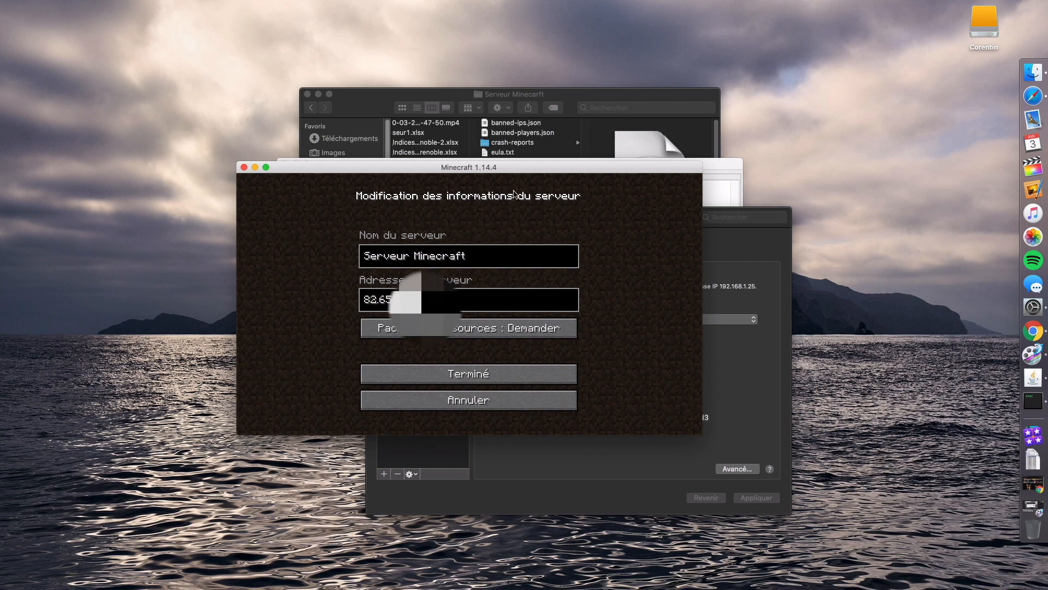
click(468, 374)
Step: Join the newly added server, disconnect from it and return to the title screen
scroll(486, 333, down, 2)
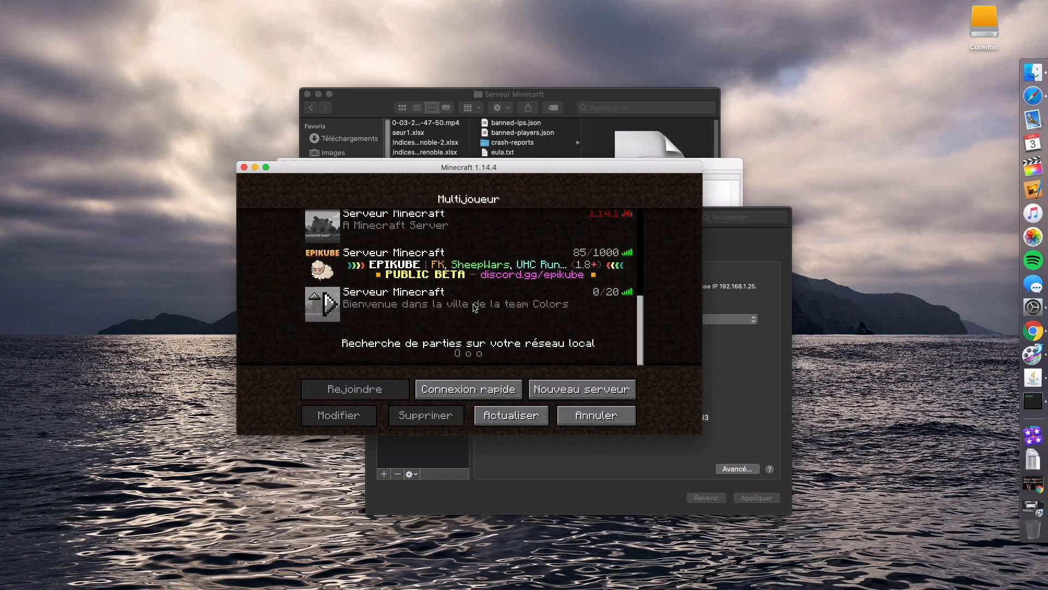
double_click(475, 307)
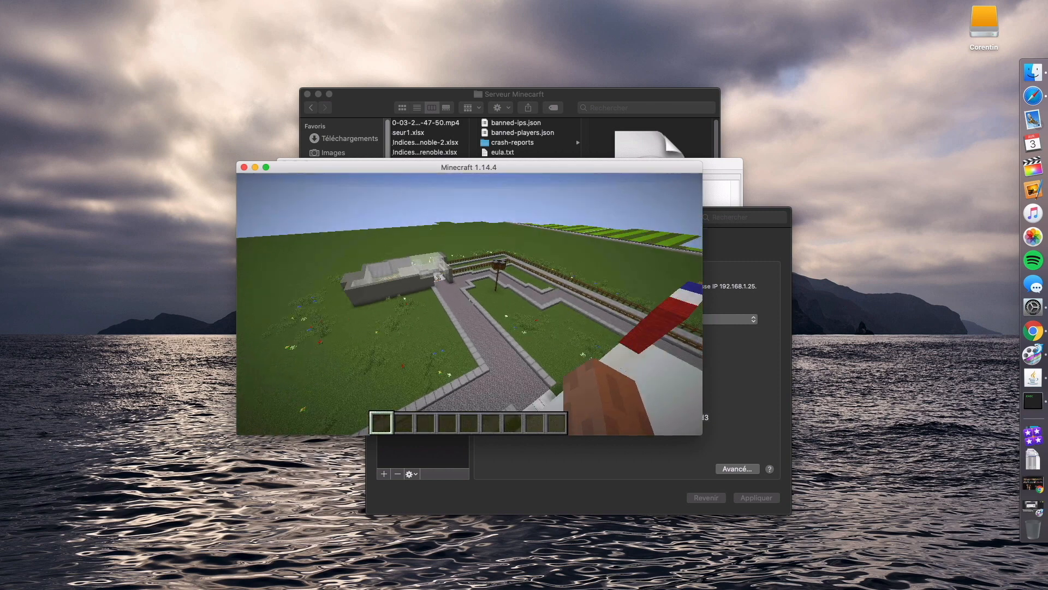
key(Escape)
click(479, 365)
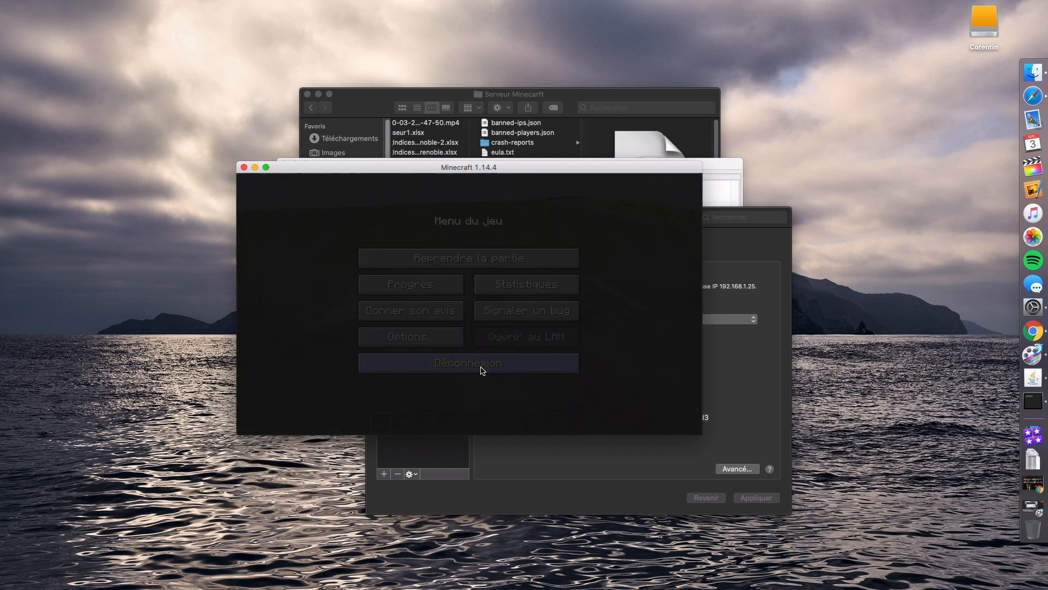
click(605, 420)
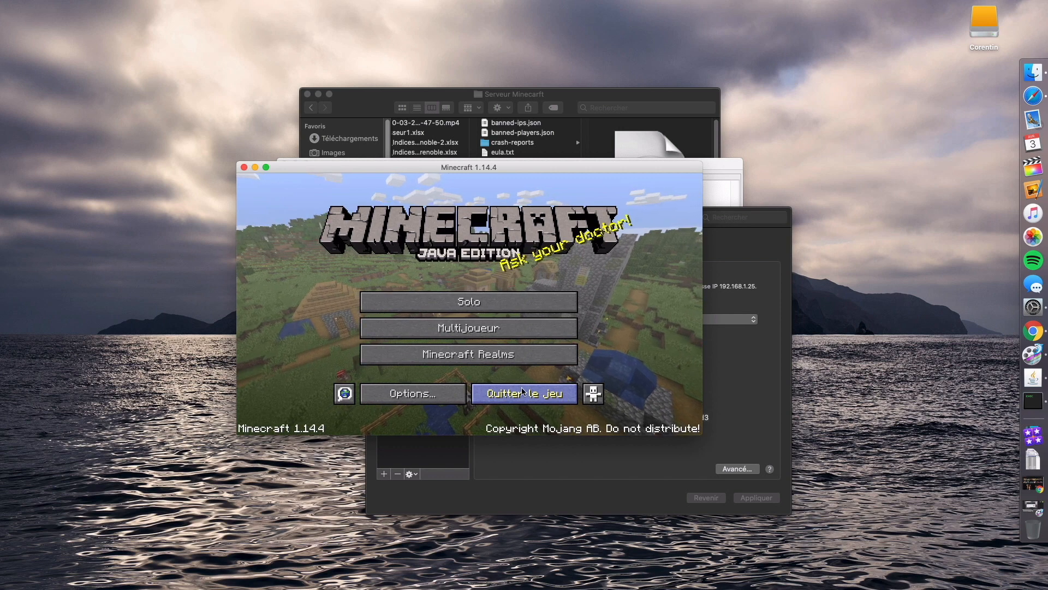
Step: Reopen the multiplayer list and rejoin the Serveur Minecraft entry described as "Bienvenue dans la ville de la team Colors"
click(488, 331)
scroll(488, 340, down, 4)
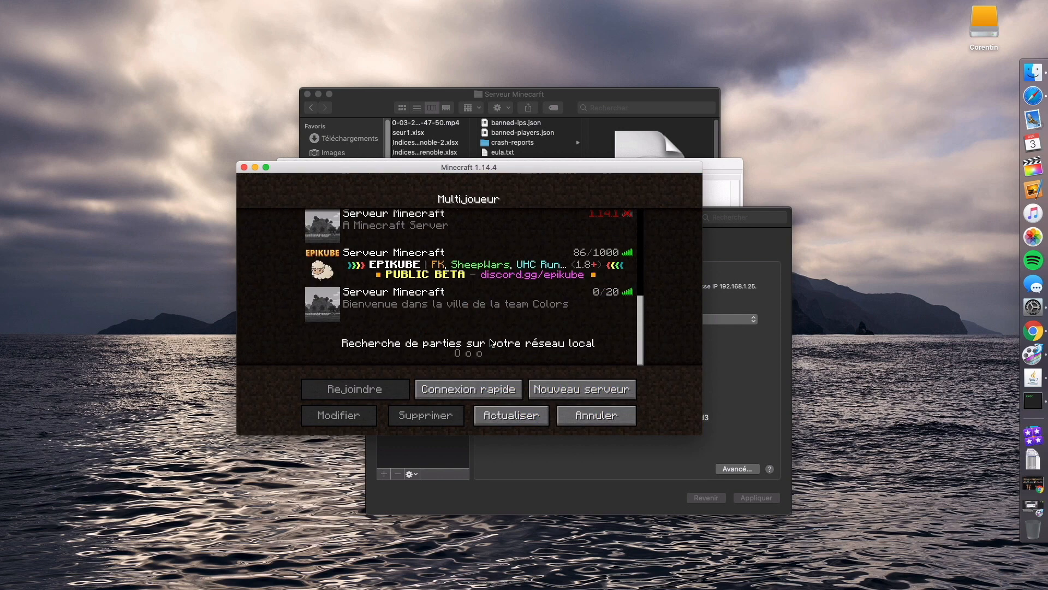
double_click(479, 306)
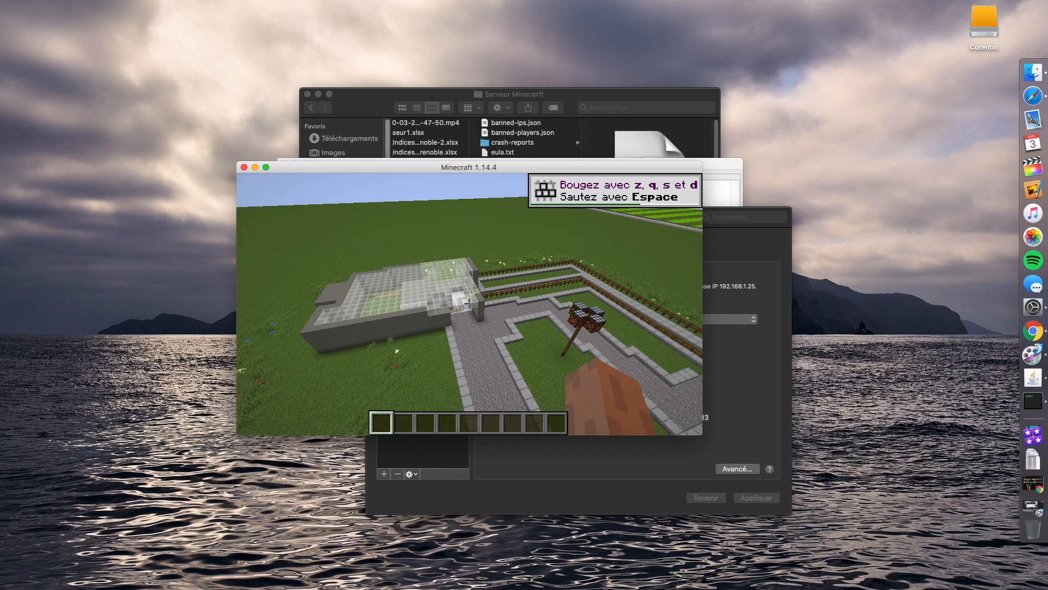
Step: Ban your own player from the server with the in-game /ban command and return to the server list
text(/ban)
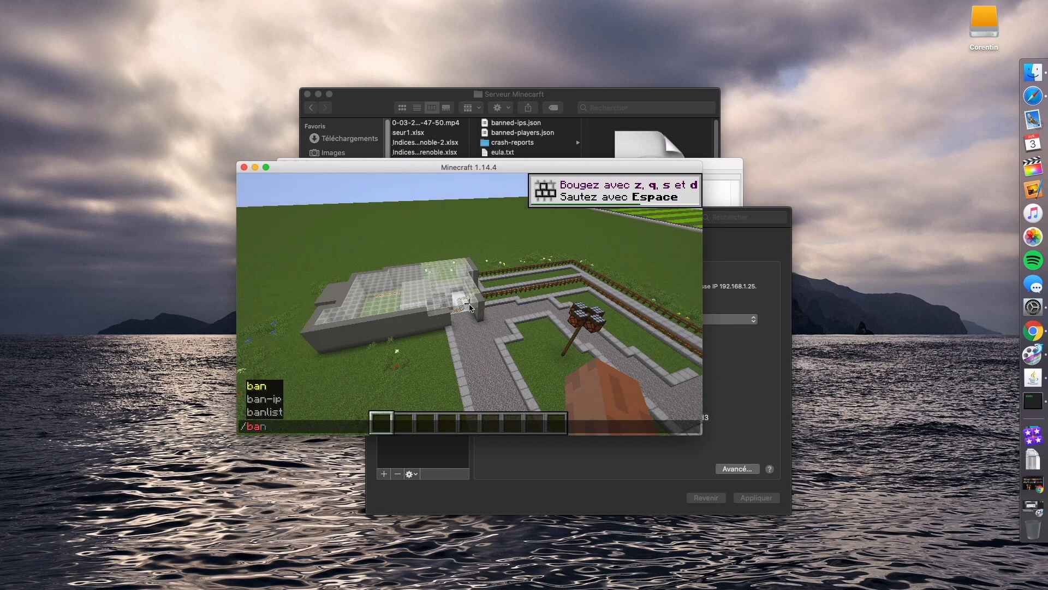
key(Tab)
key(Tab)
key(Tab)
key(Tab)
key(Tab)
key(Tab)
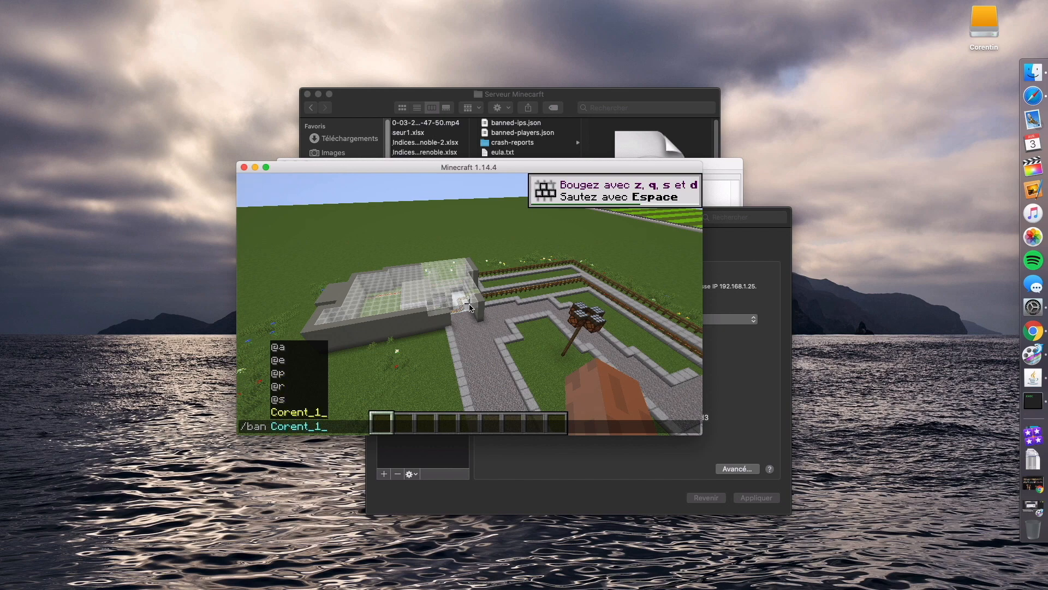
key(Return)
click(483, 329)
Step: Unban the player by running /pardon with the banned username in the Minecraft server console
click(723, 185)
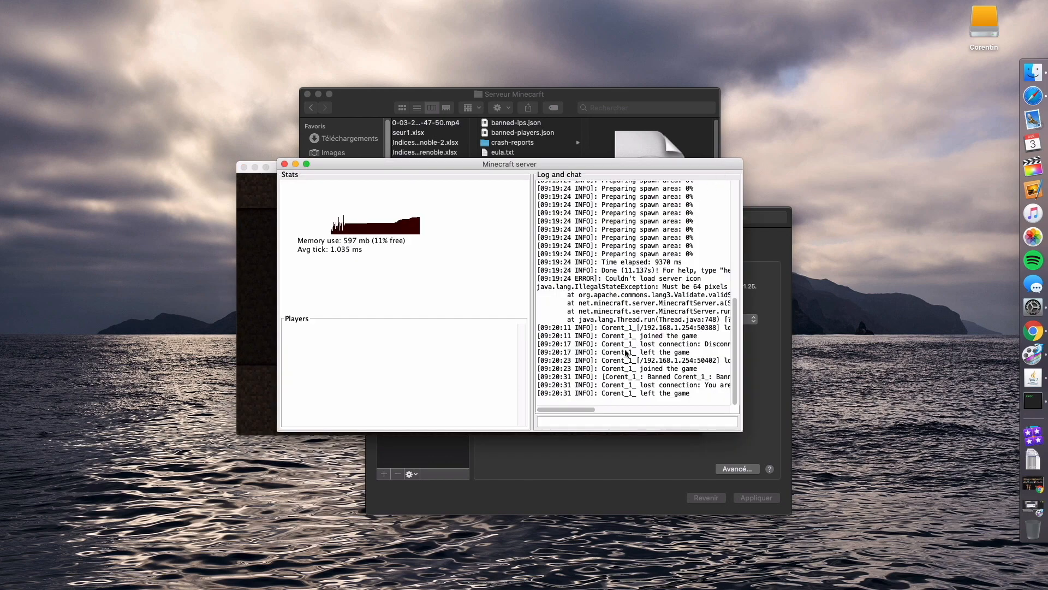
mouse_move(1047, 0)
click(672, 421)
text(/pardon)
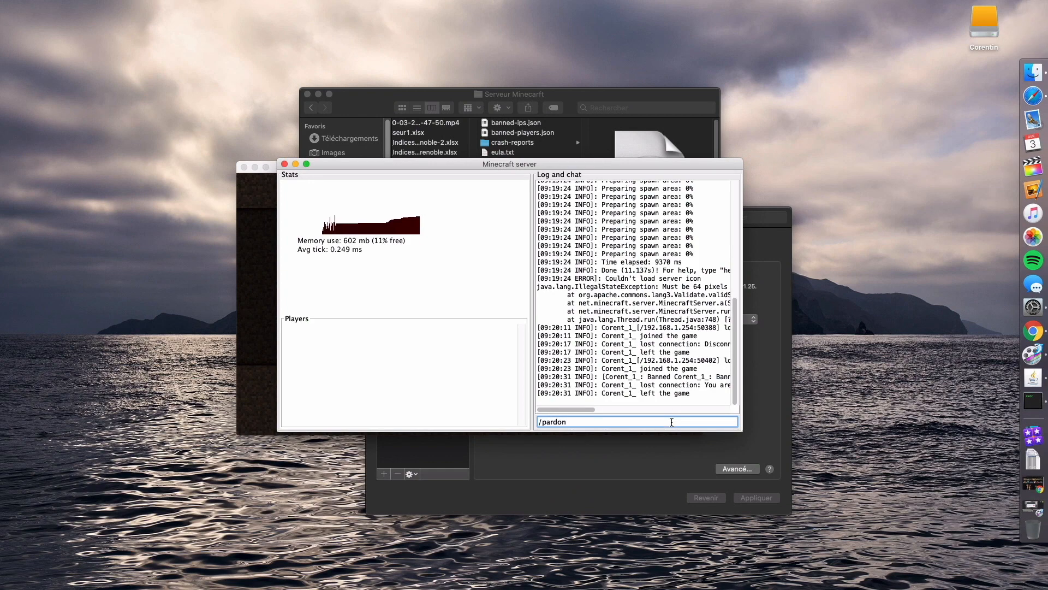
text( Corent-)
key(BackSpace)
text(°_1)
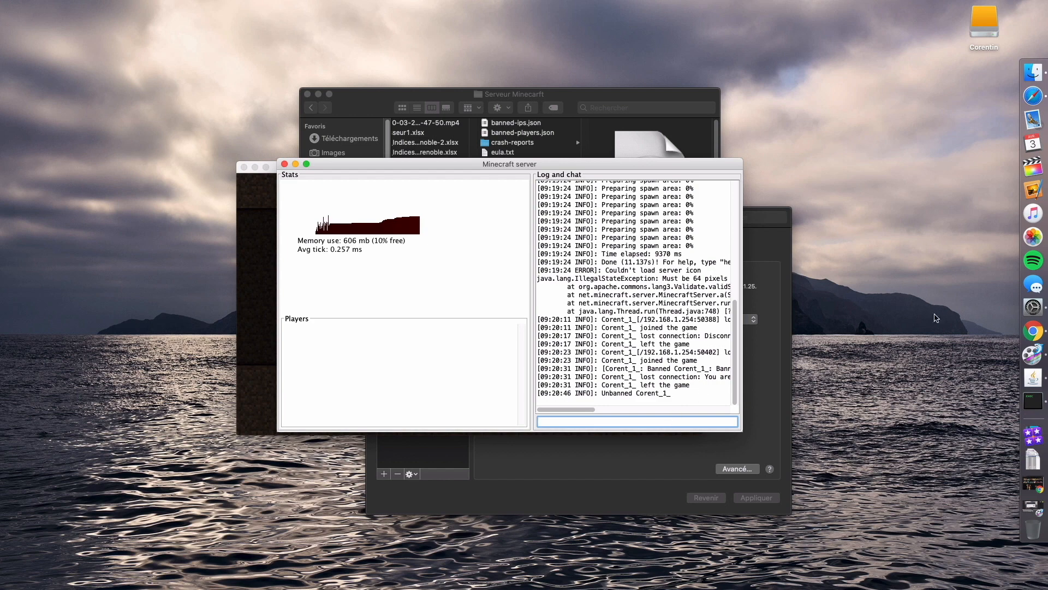
Step: Switch back to Minecraft, rejoin the team Colors server to test access, disconnect from it and minimize the game window
click(1032, 377)
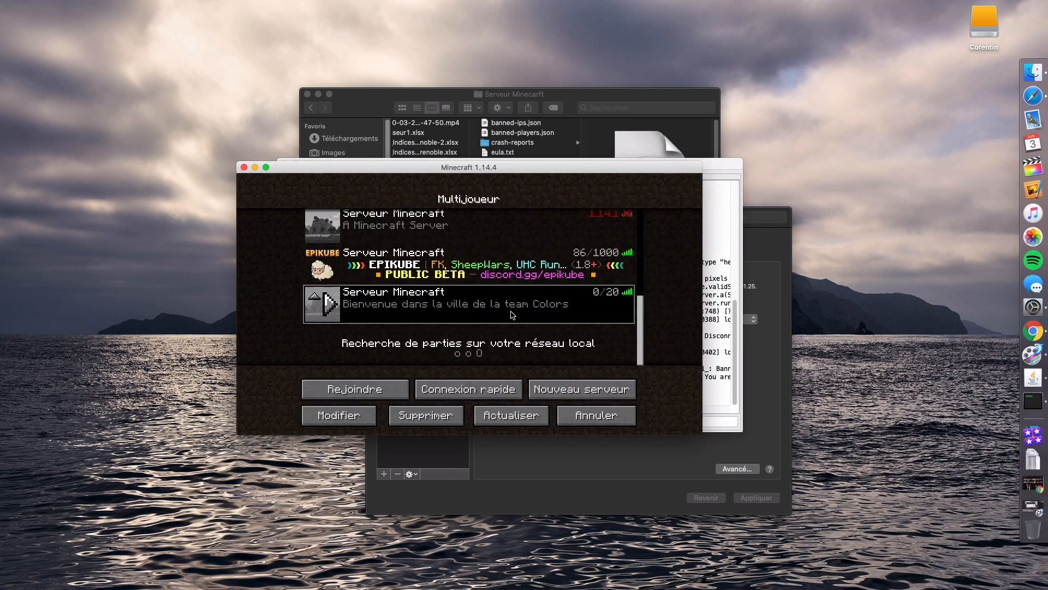
double_click(513, 314)
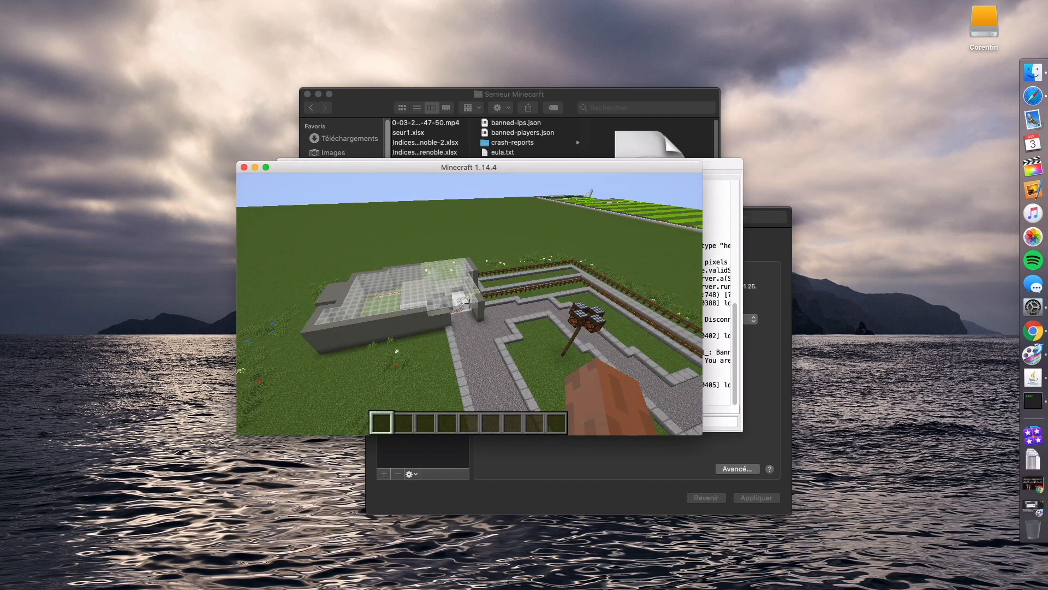
key(Escape)
click(459, 370)
click(255, 167)
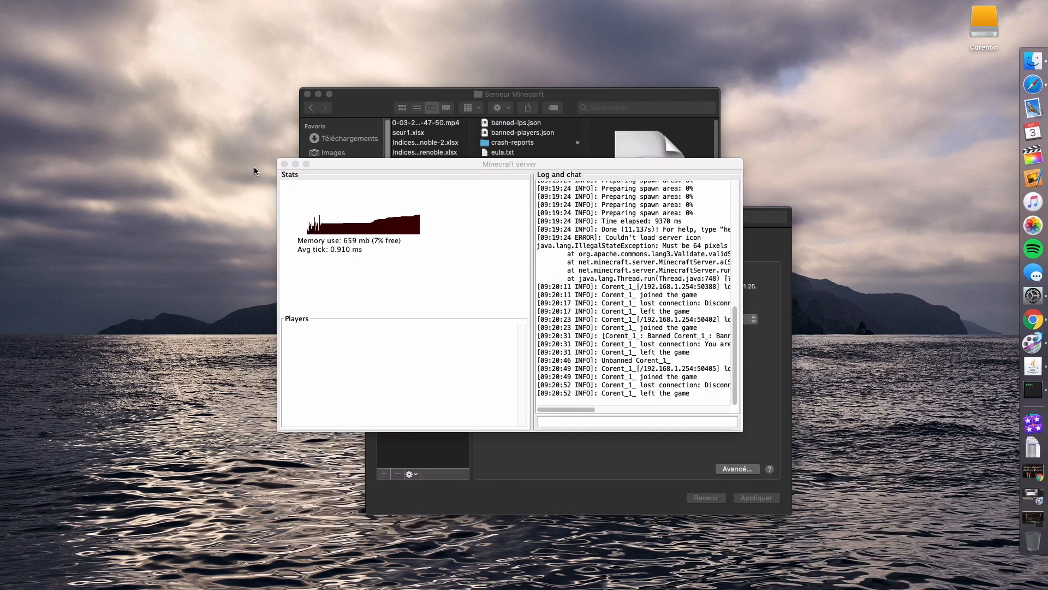
Step: Close the network settings window and shut down the Minecraft server with the stop command in its console
click(673, 508)
click(698, 367)
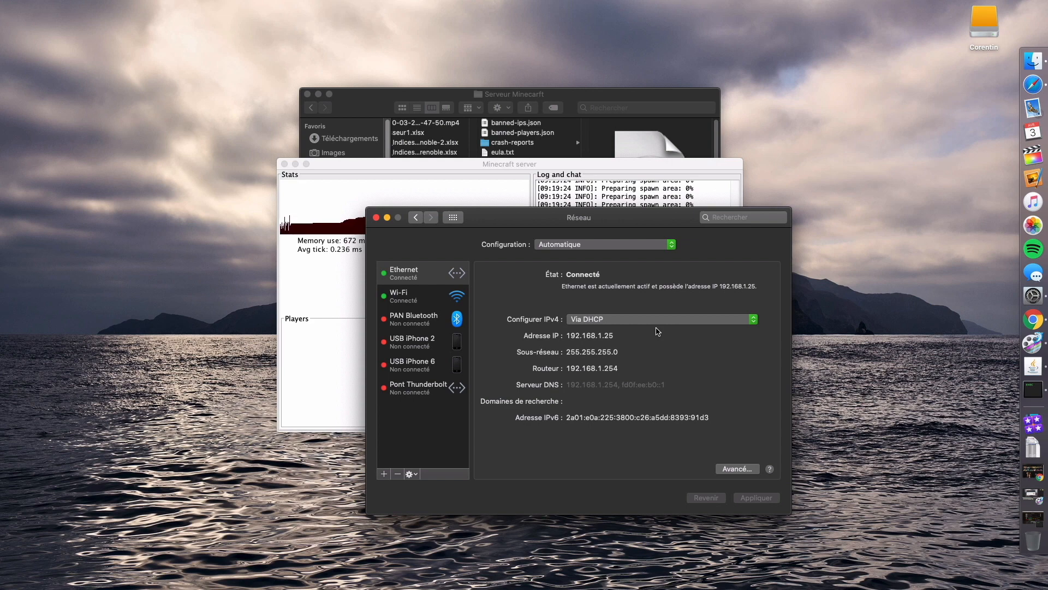
click(375, 218)
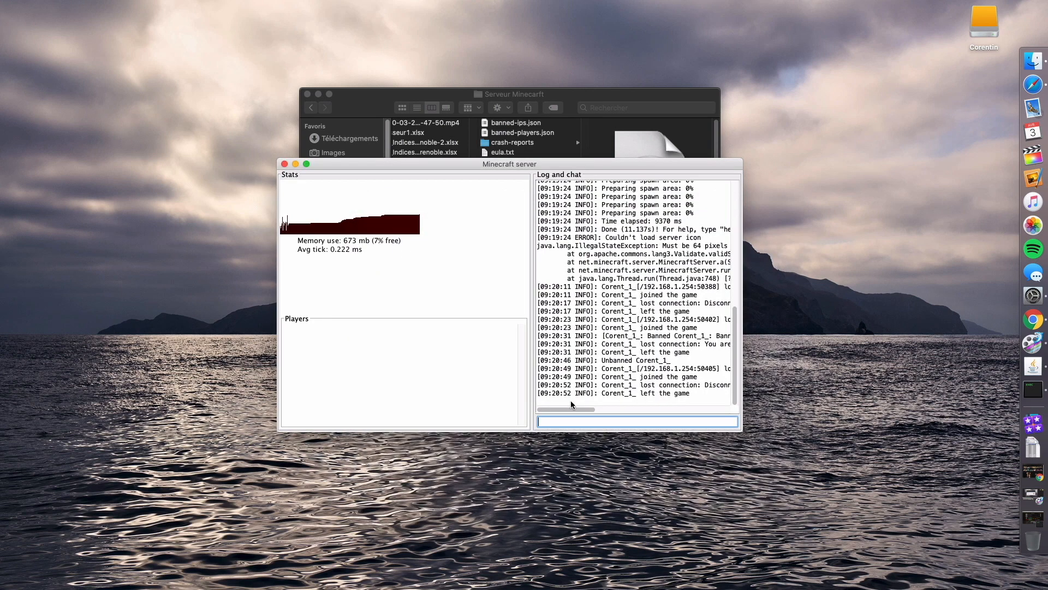
text(stop)
key(Return)
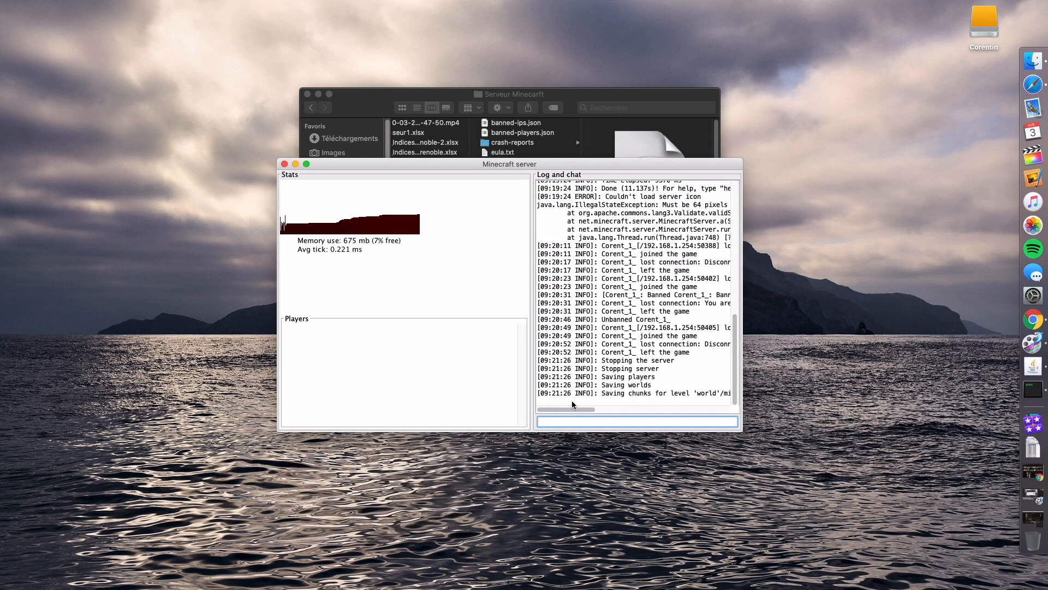